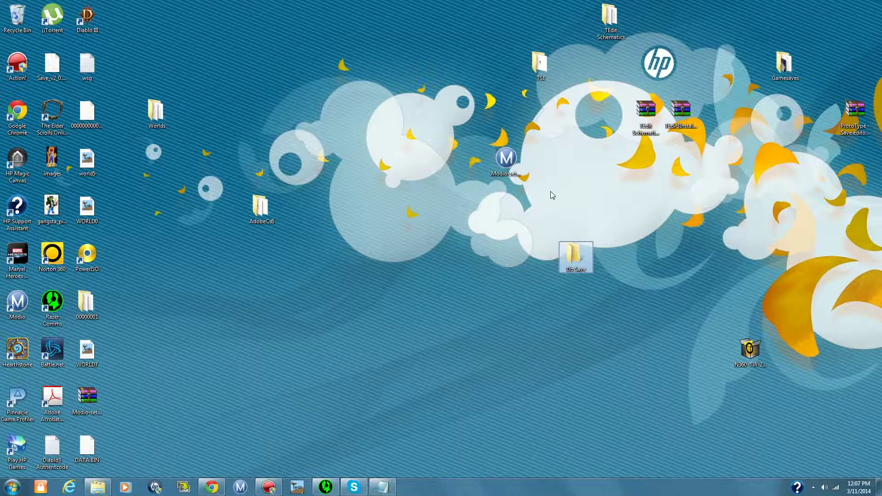
- Launch Modio from its desktop shortcut so it opens on the New Tab Page
left_click(509, 166)
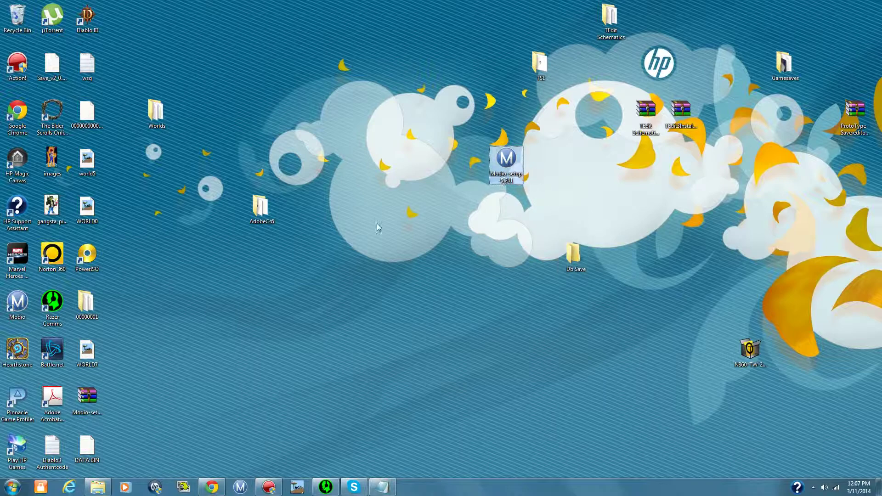
left_click(10, 318)
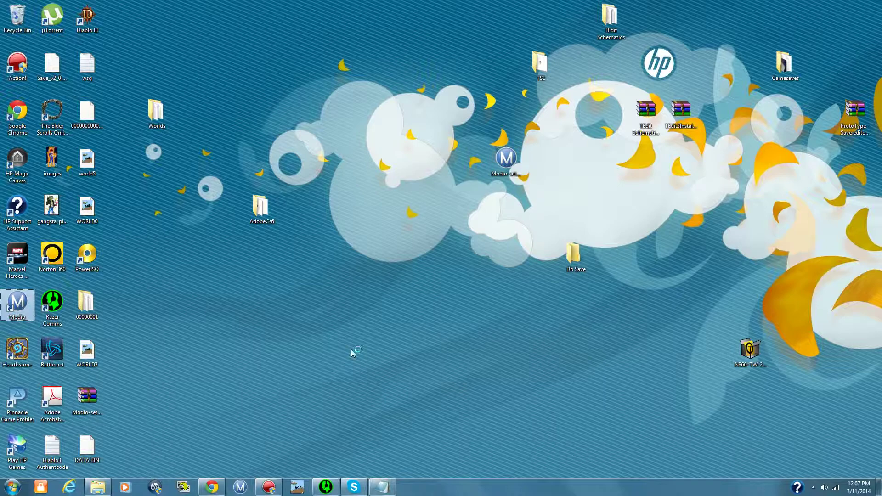
left_click(507, 170)
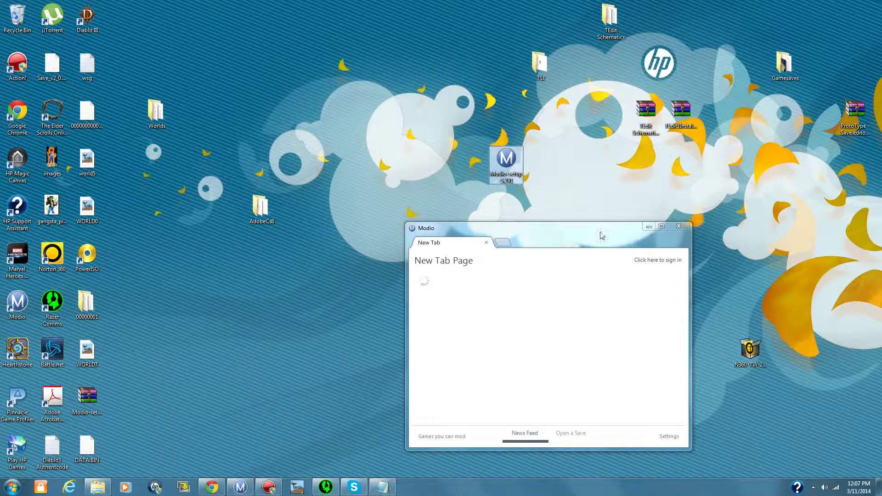
- Move the Modio window up and left, then open a second New Tab
left_click_drag(602, 231, 366, 154)
left_click(401, 182)
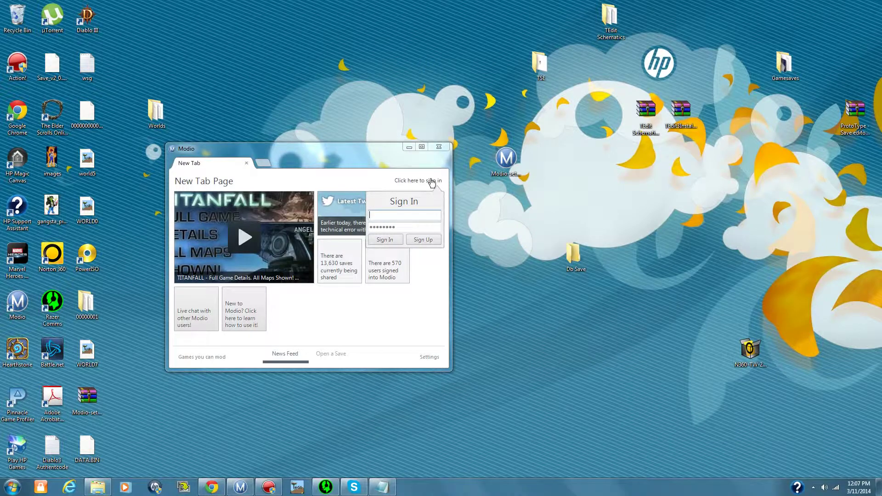
left_click(415, 185)
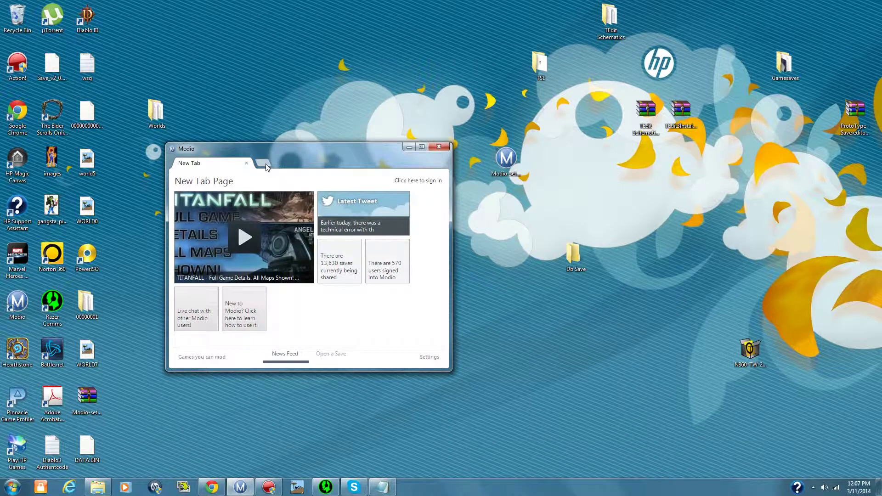
left_click(265, 164)
- Try signing in with the account username and dismiss the login error
left_click(425, 181)
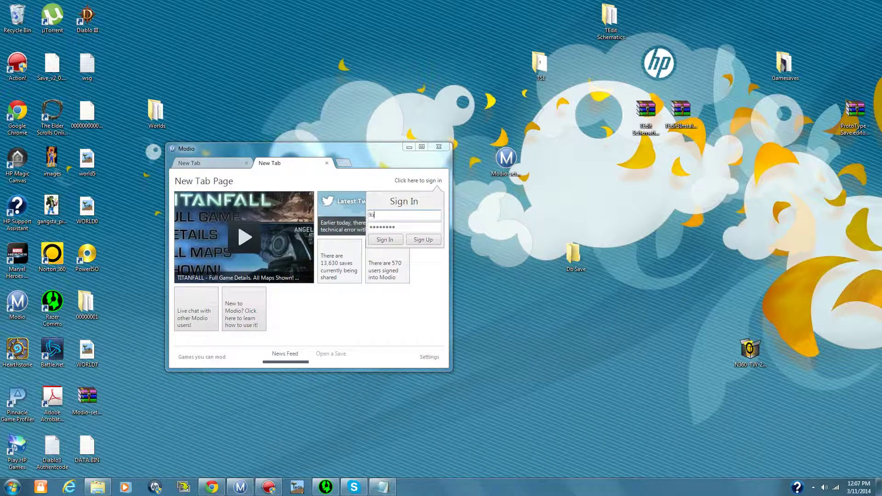
type("kingkatura")
key("Tab")
key("Return")
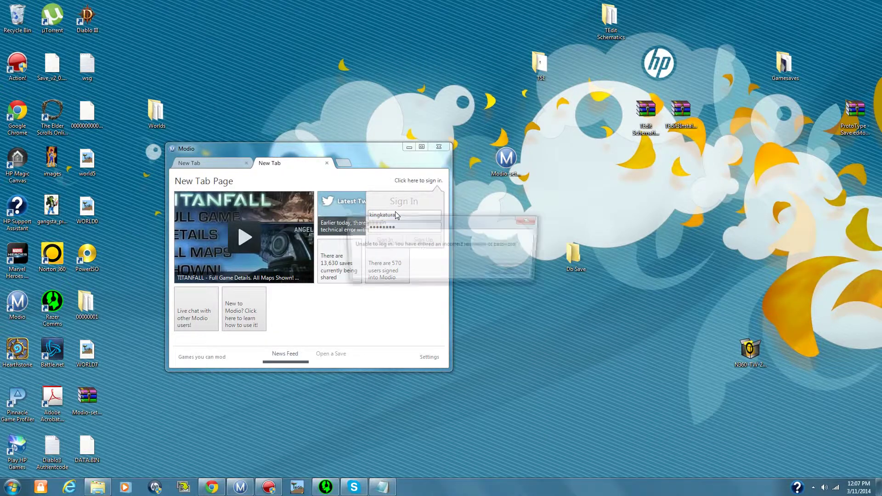
key("Return")
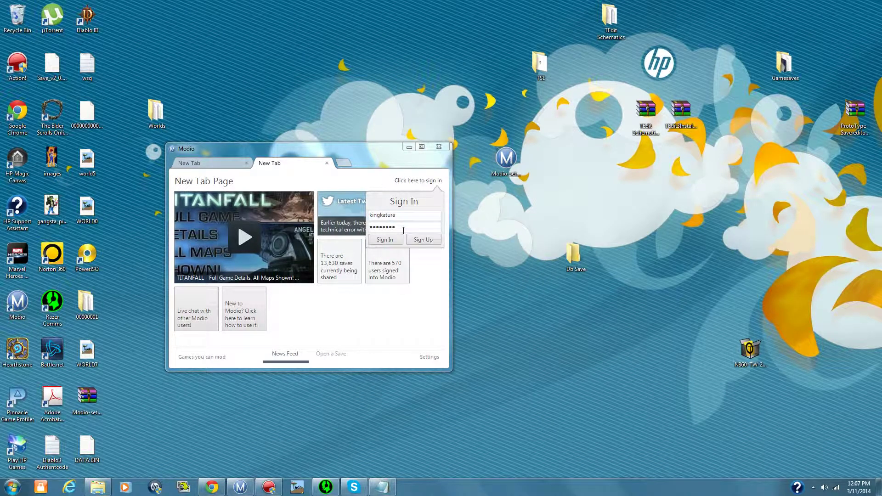
- Close the sign-in panel, the second tab and Modio itself
left_click(375, 185)
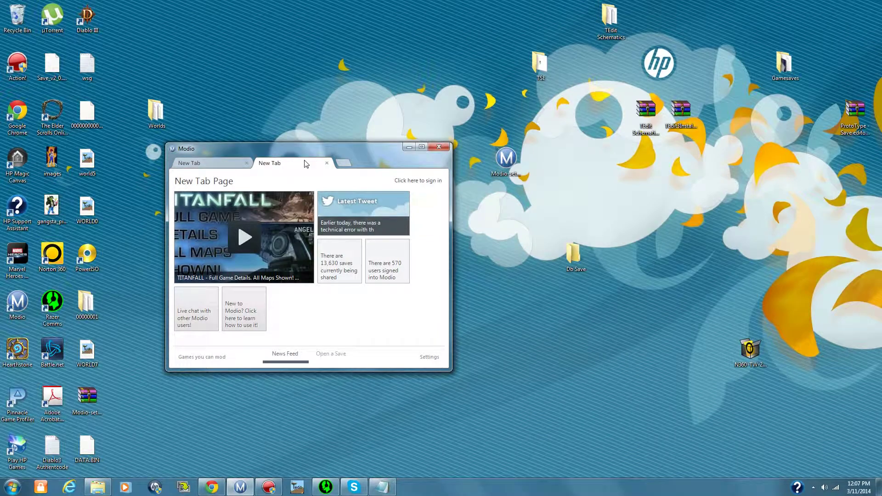
left_click(327, 162)
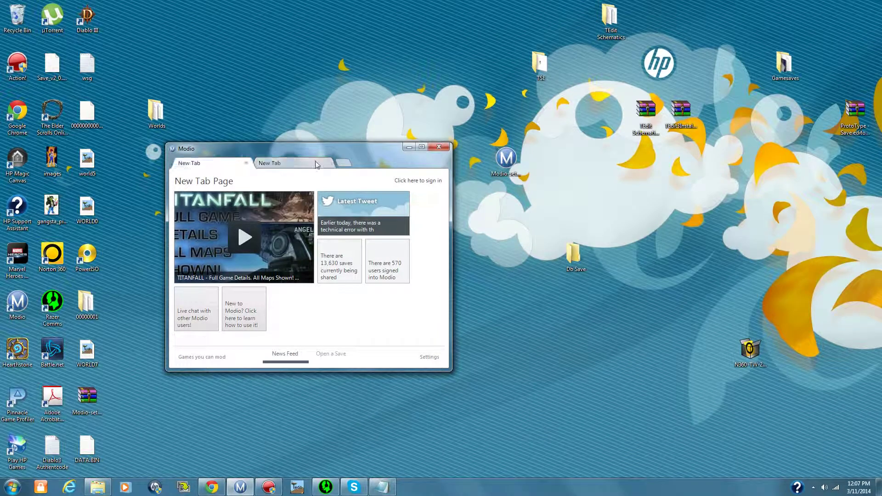
left_click(433, 150)
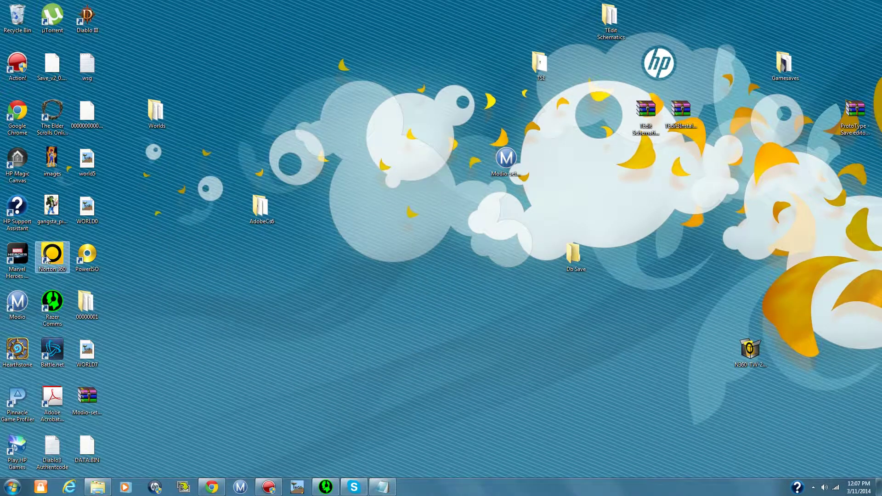
- Relaunch Modio as administrator and open a second New Tab beside the first
right_click(20, 307)
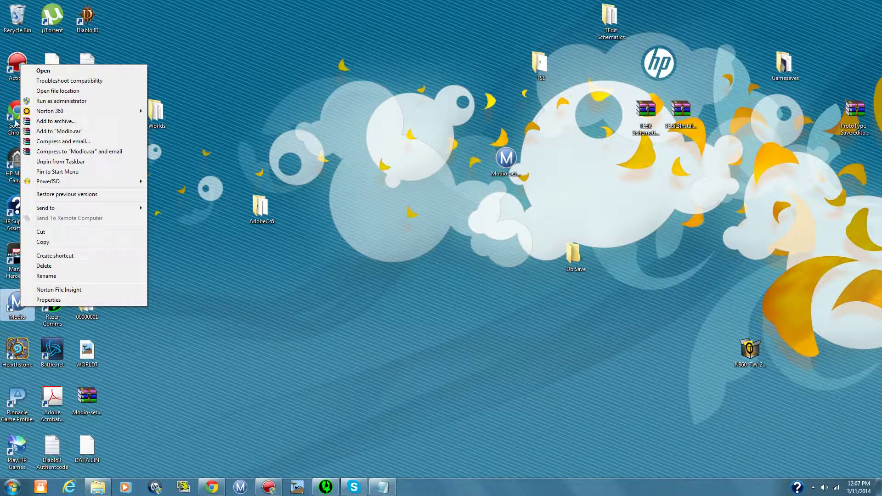
left_click(56, 102)
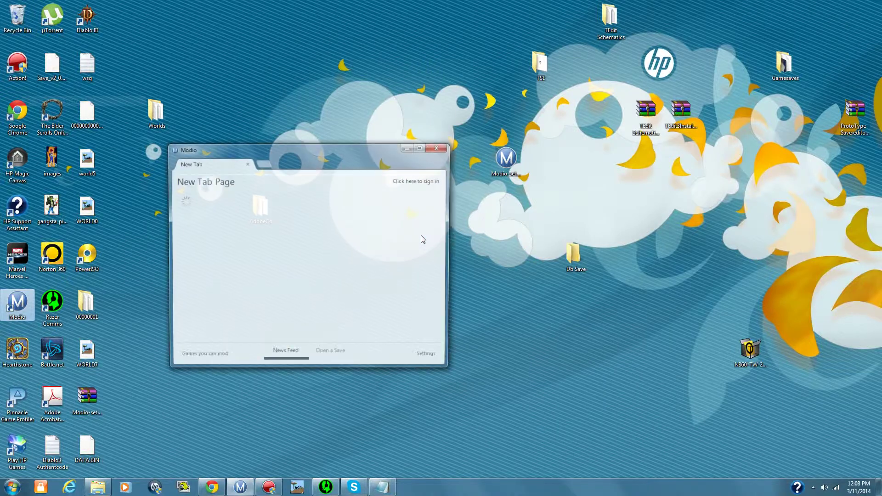
left_click(403, 182)
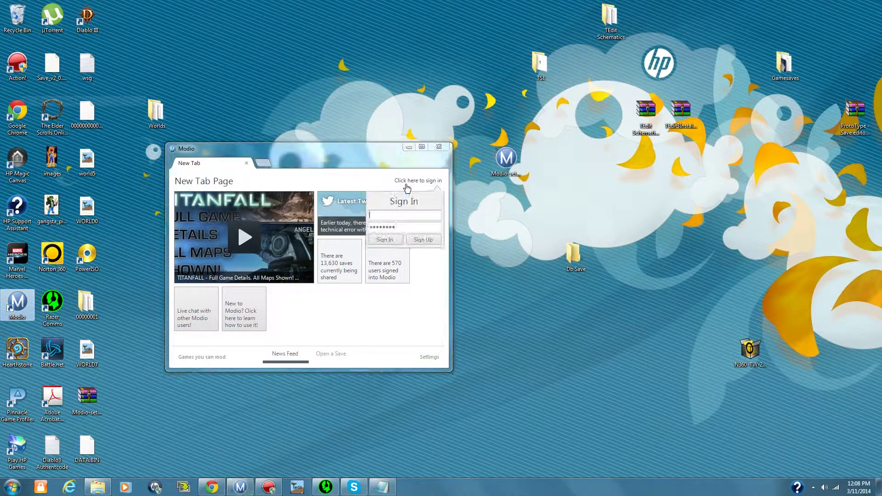
left_click(418, 183)
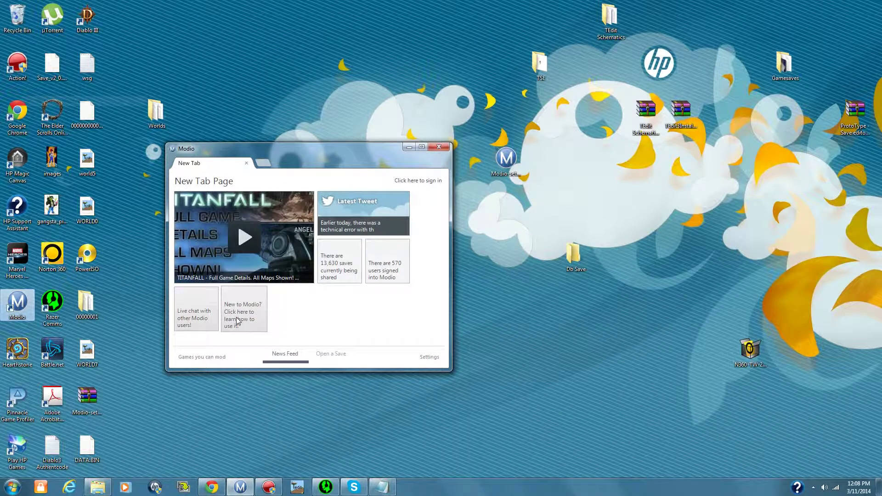
left_click(262, 162)
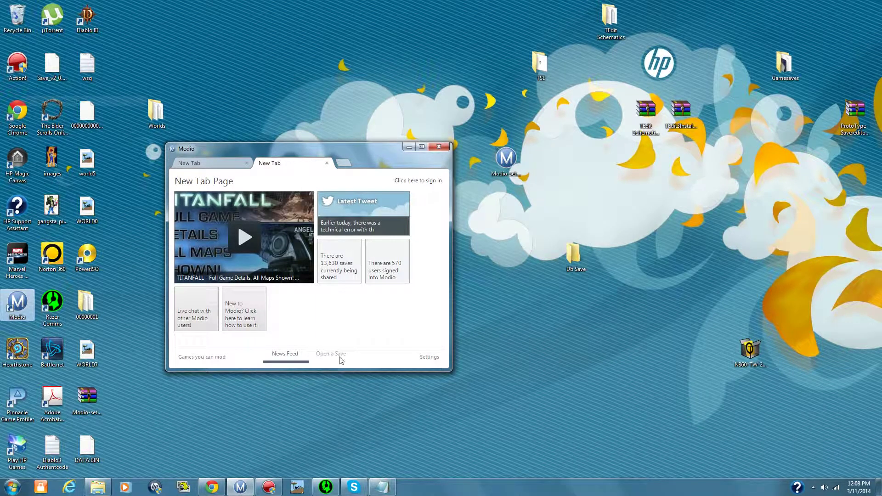
key("super+Up")
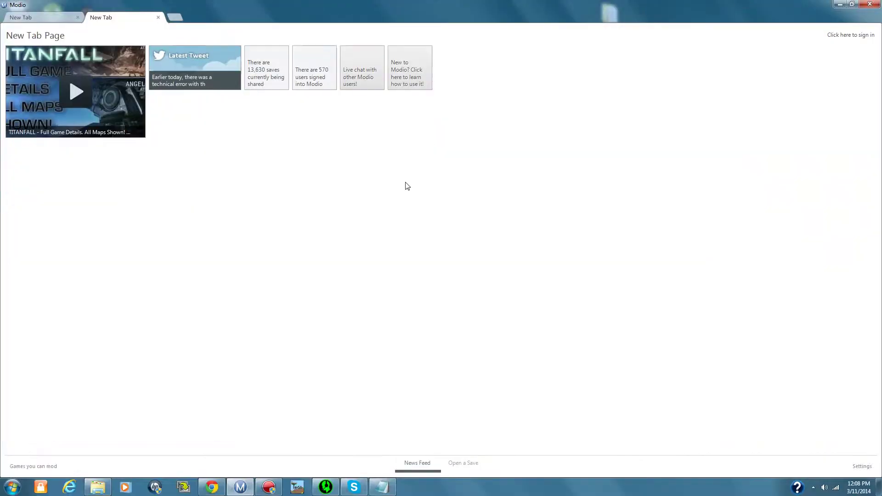
left_click(462, 464)
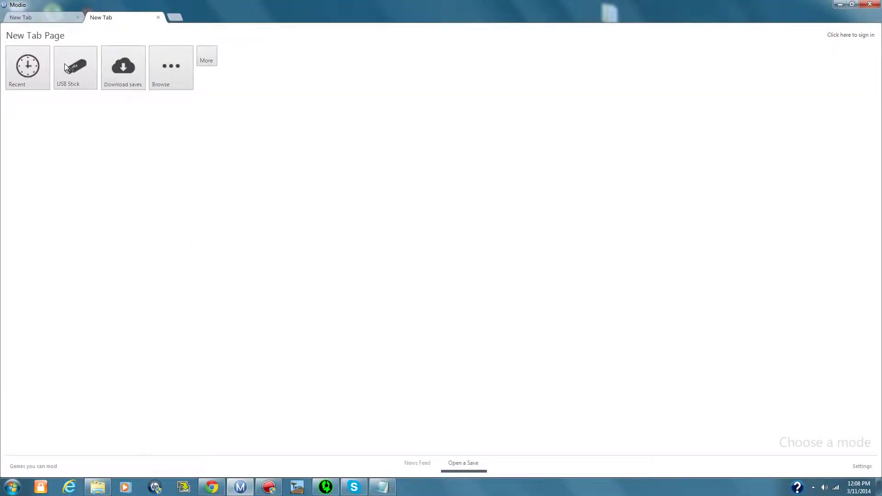
left_click(88, 78)
left_click(51, 81)
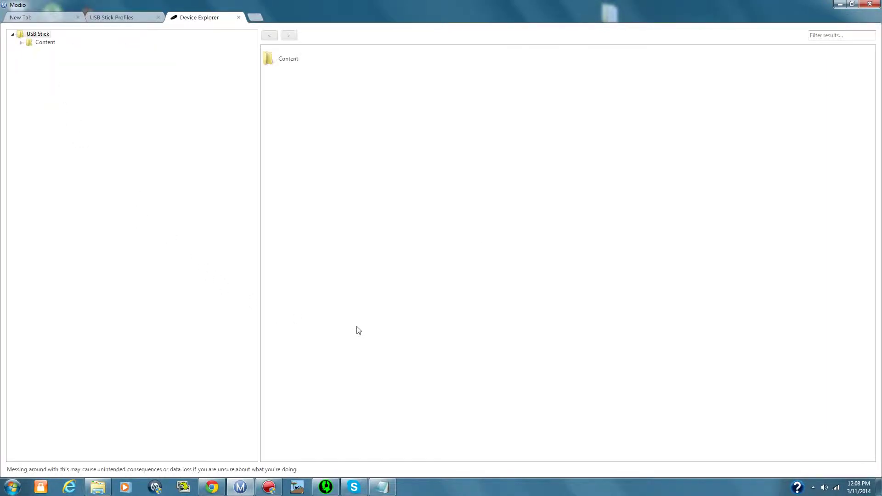
left_click(21, 42)
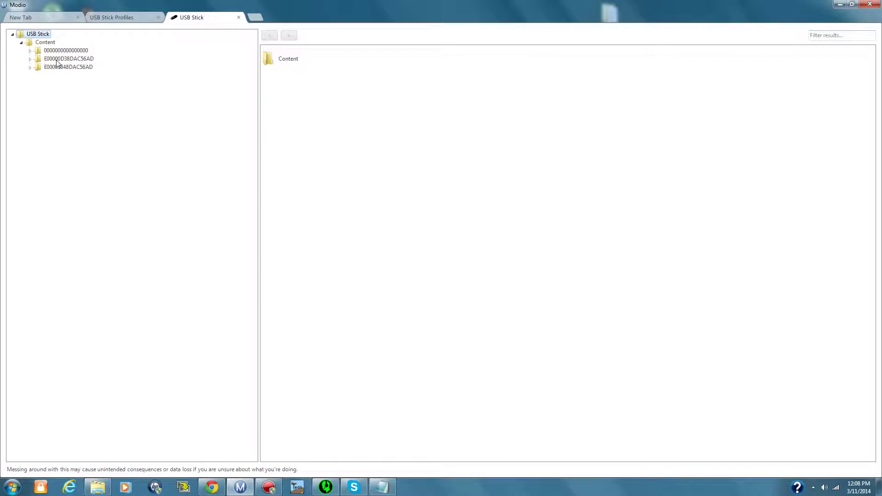
left_click(30, 59)
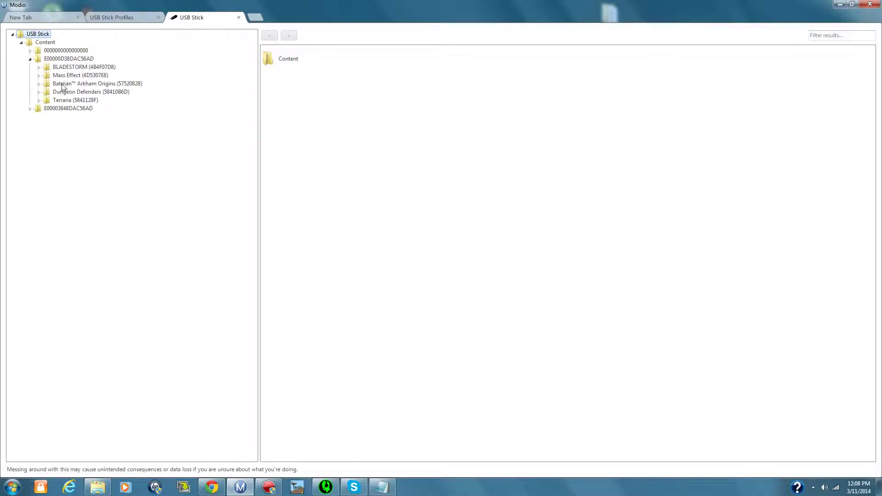
left_click(30, 109)
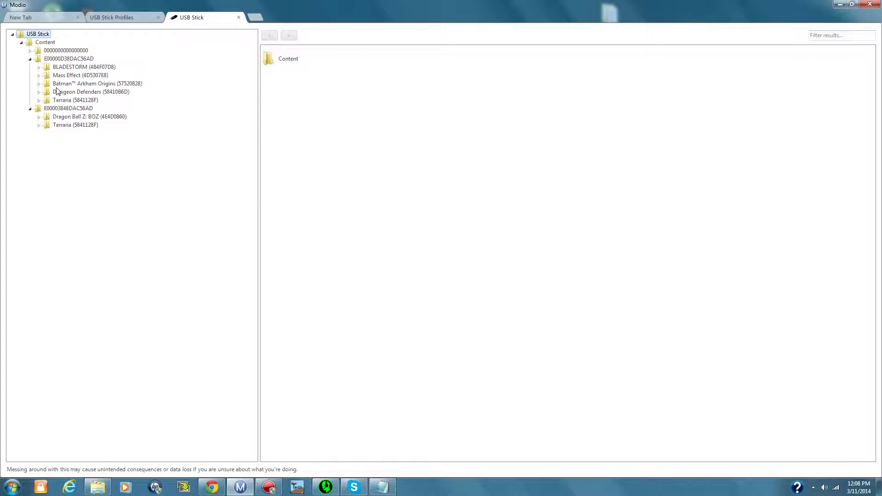
left_click(853, 5)
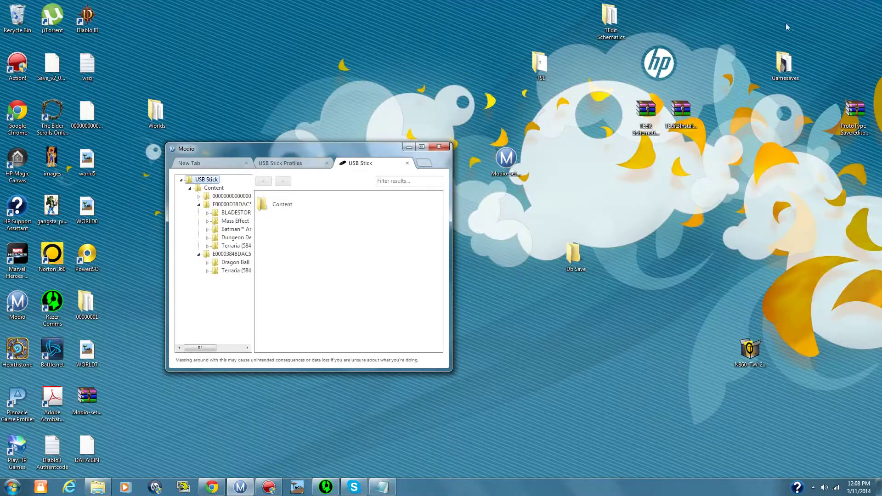
- Copy DATA.BIN from Dragon Ball Z: BOZ > Gamesaves into the desktop Db Save folder
double_click(237, 266)
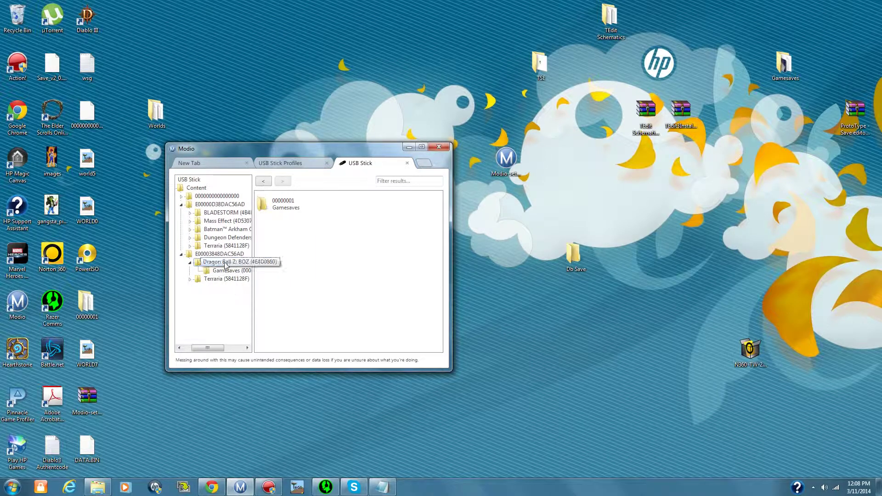
left_click(226, 270)
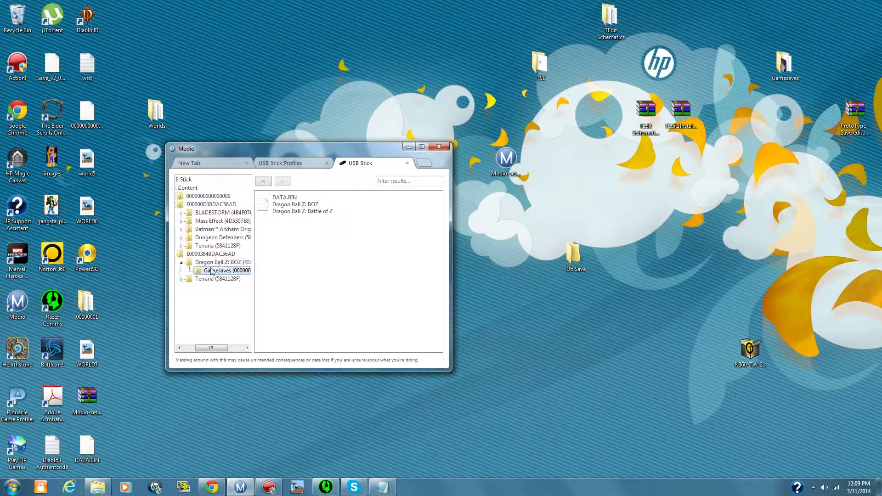
left_click_drag(281, 204, 569, 295)
left_click_drag(587, 252, 577, 255)
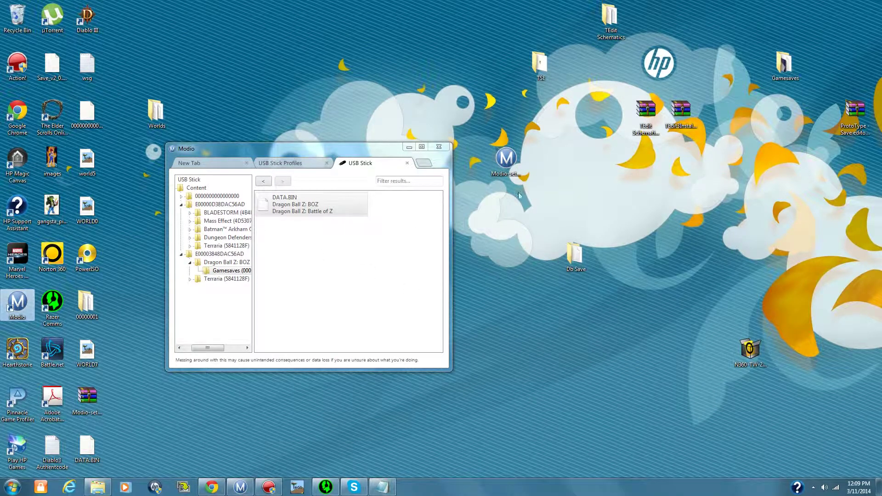
left_click(424, 162)
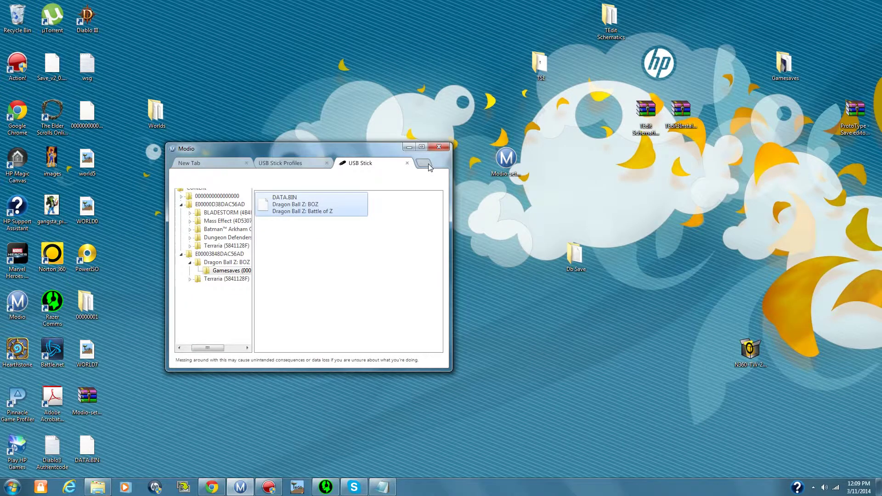
- Open the Db Save folder, rearrange its window, then close it
double_click(574, 255)
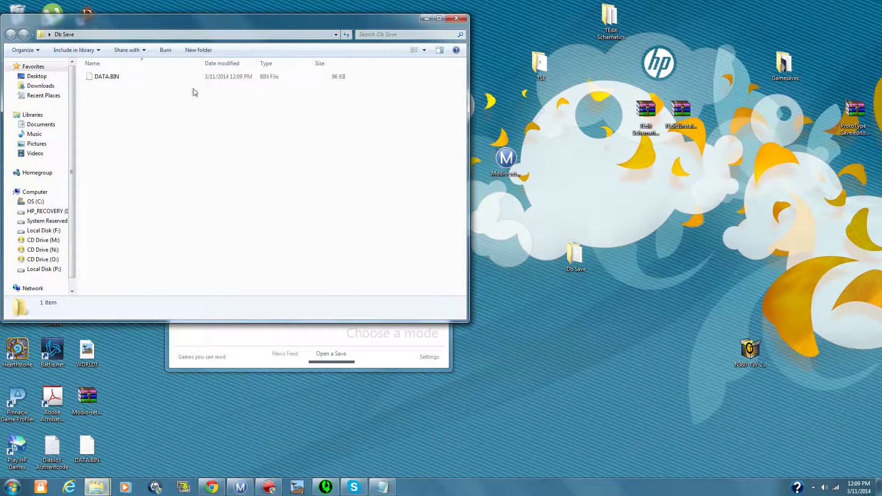
left_click_drag(112, 77, 364, 326)
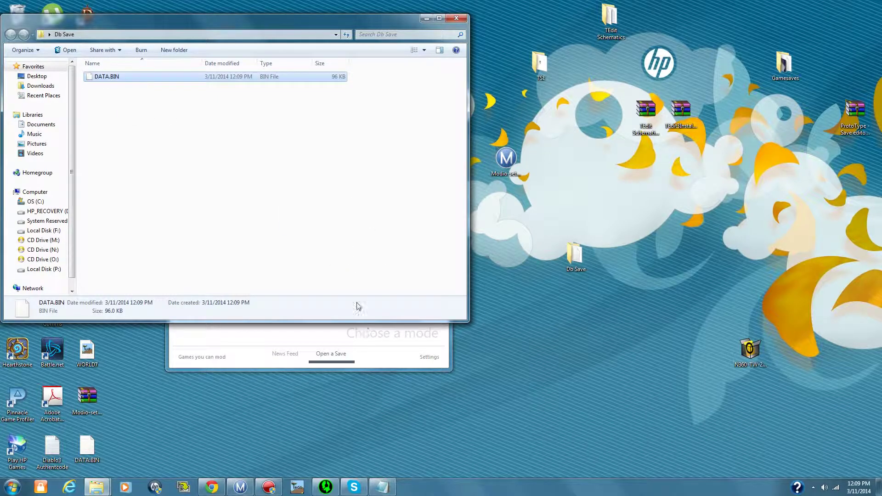
left_click_drag(345, 26, 853, 72)
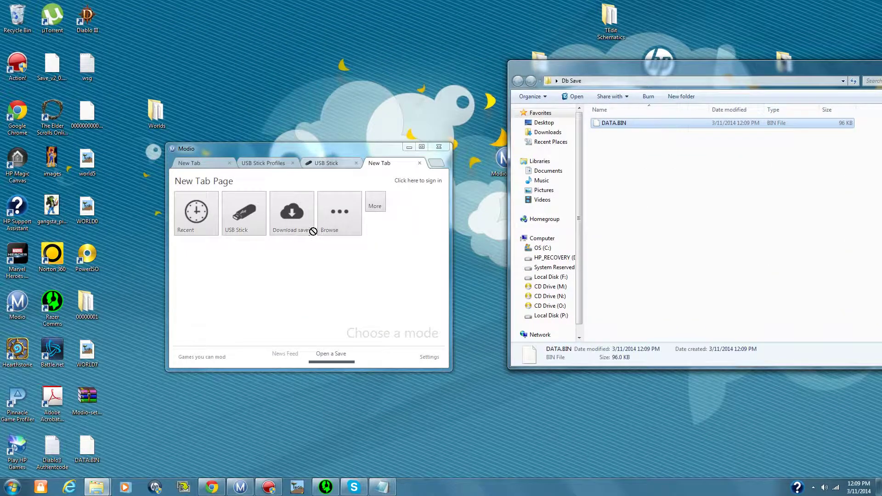
left_click_drag(614, 122, 340, 216)
left_click_drag(866, 69, 574, 83)
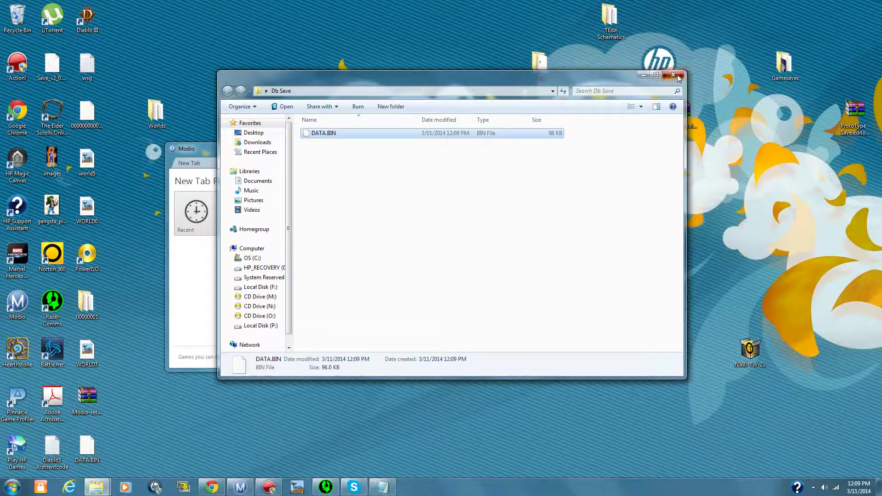
left_click(672, 77)
- Select the DATA.BIN save in Modio's USB Stick tab and drag it out
left_click(323, 164)
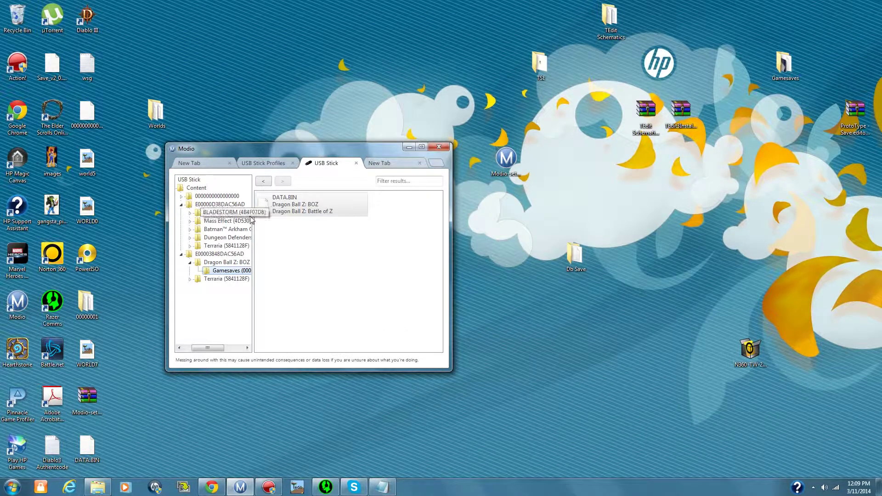
right_click(289, 211)
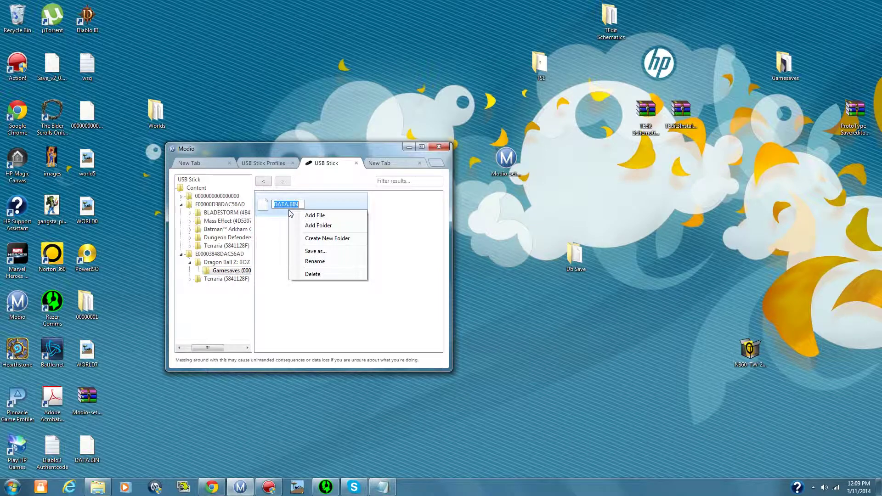
left_click(267, 245)
left_click_drag(280, 208, 244, 271)
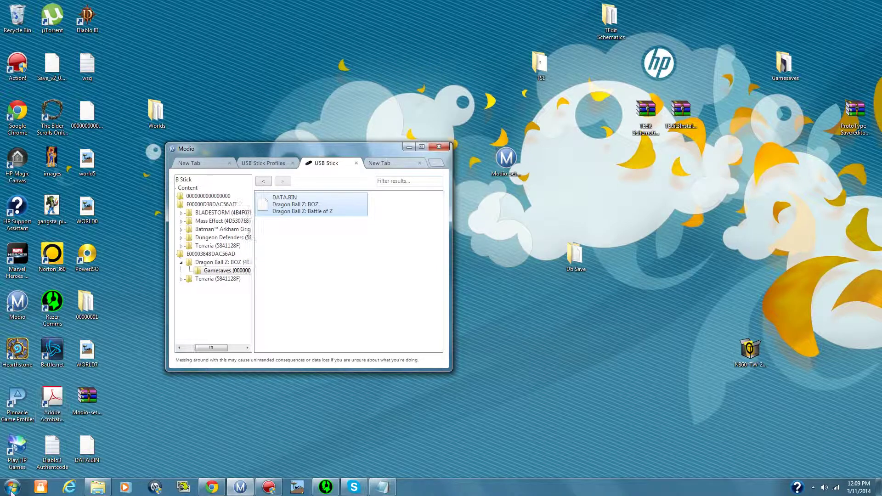
left_click(2, 486)
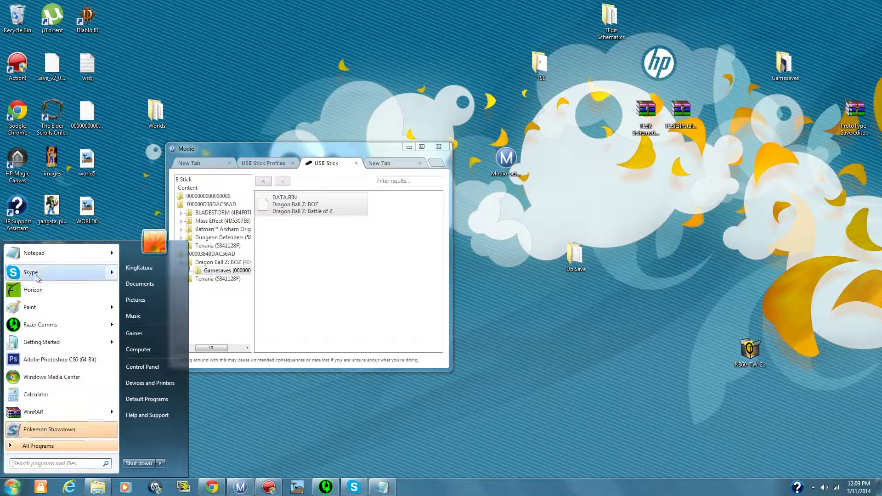
- Start Horizon in offline mode, declining the update, and reopen the Db Save folder
left_click(39, 294)
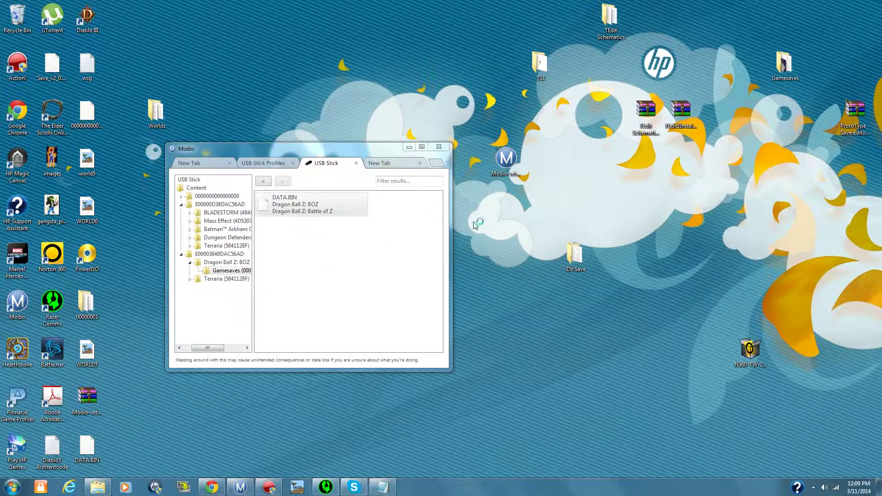
left_click(380, 163)
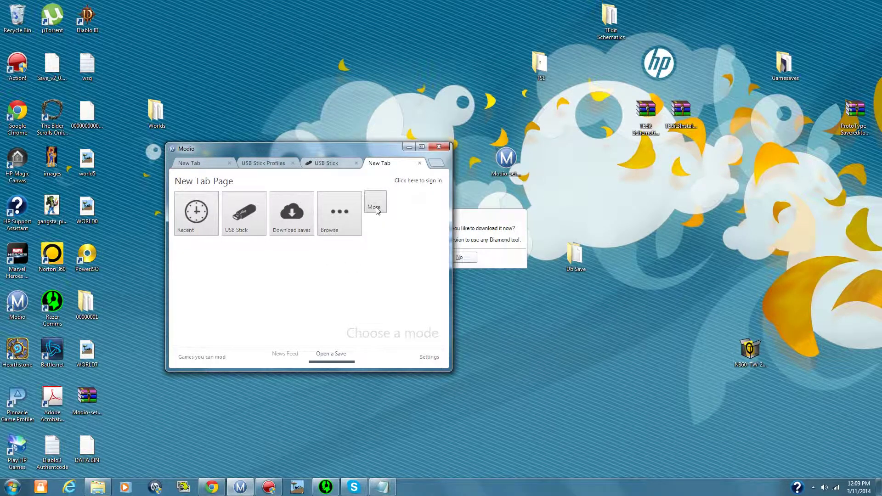
left_click(489, 236)
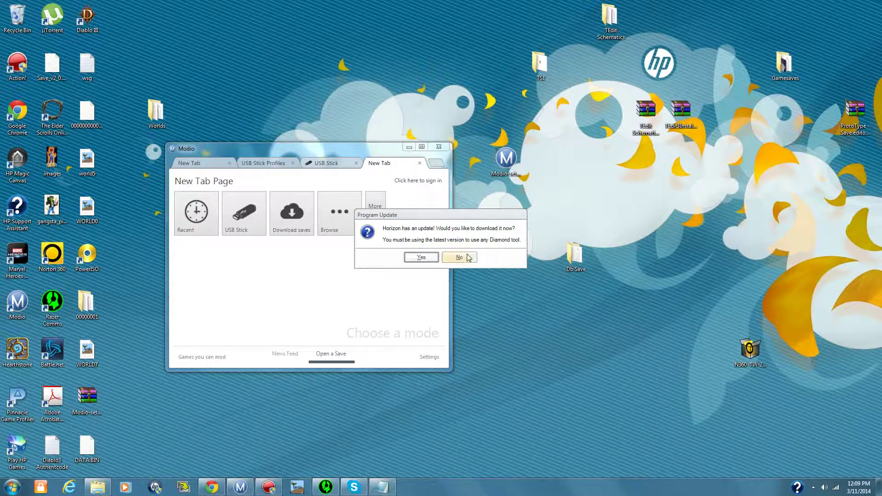
left_click(459, 257)
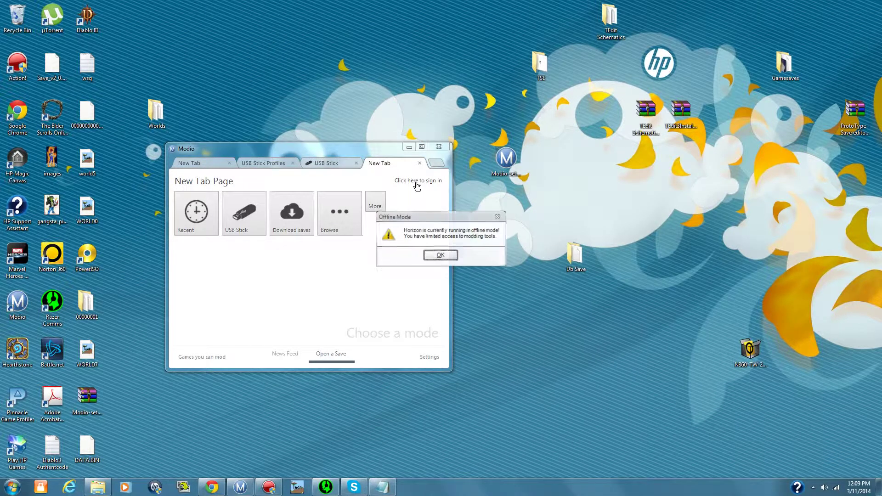
left_click(440, 254)
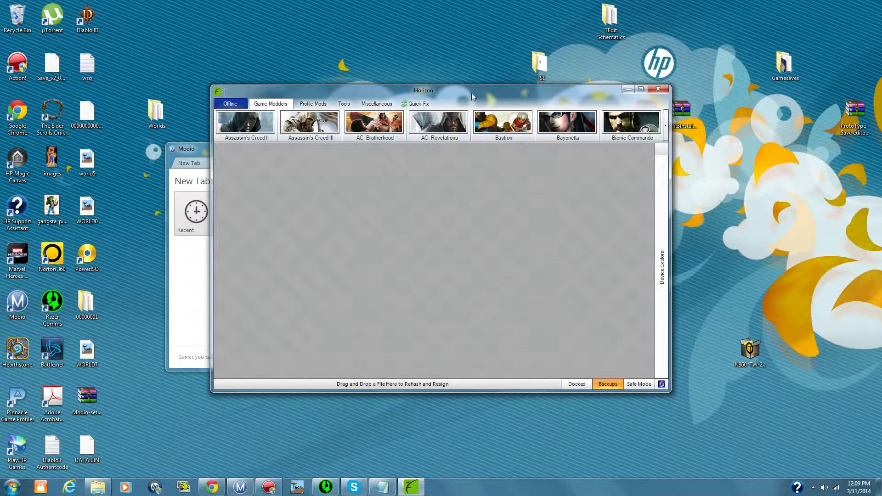
left_click_drag(472, 92, 395, 110)
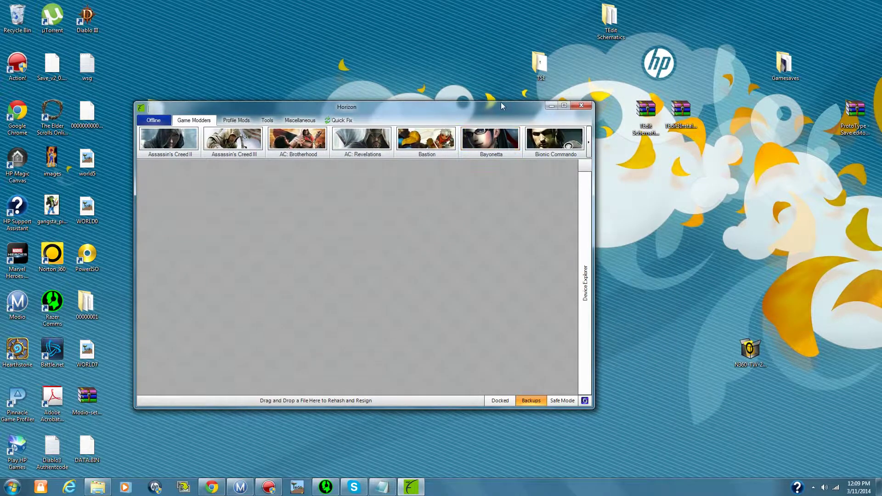
left_click_drag(501, 104, 372, 114)
double_click(580, 255)
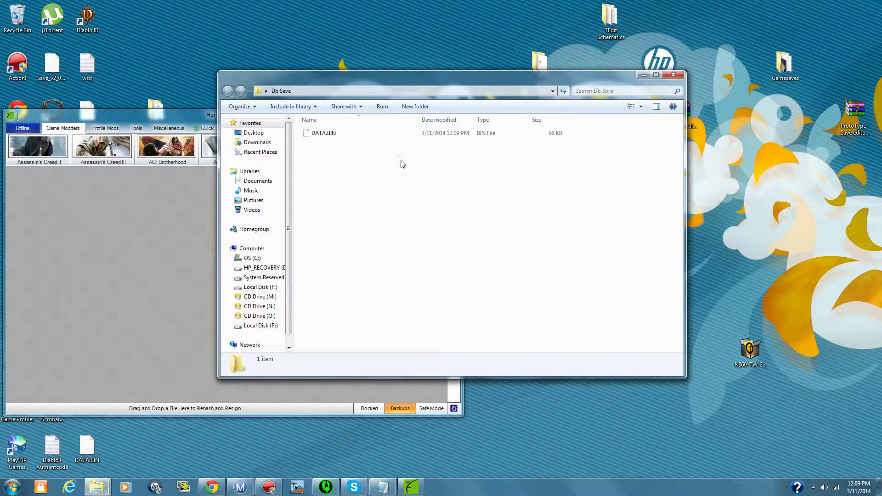
- Load DATA.BIN into Horizon and copy the package's Profile ID
left_click_drag(345, 134, 93, 265)
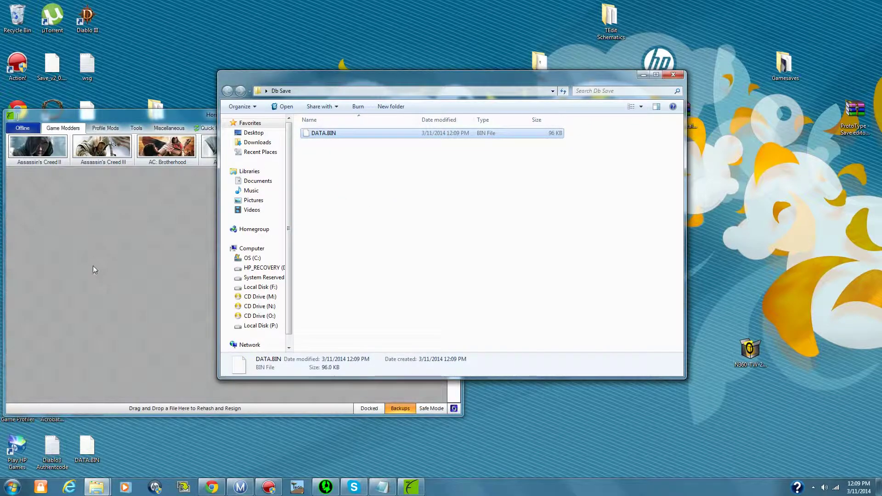
left_click(673, 74)
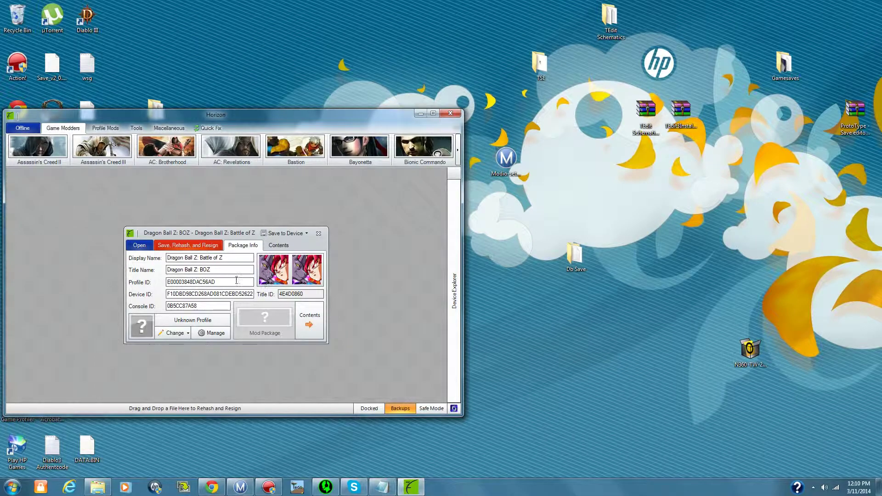
double_click(181, 279)
right_click(182, 280)
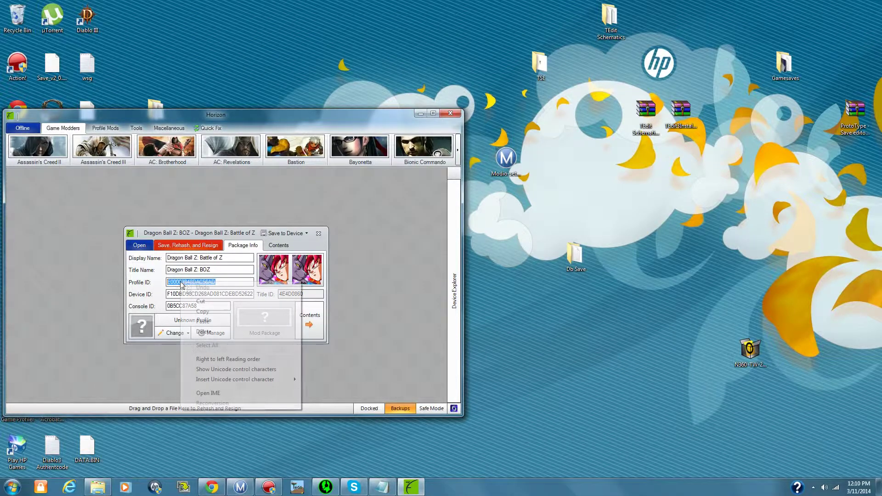
left_click(197, 312)
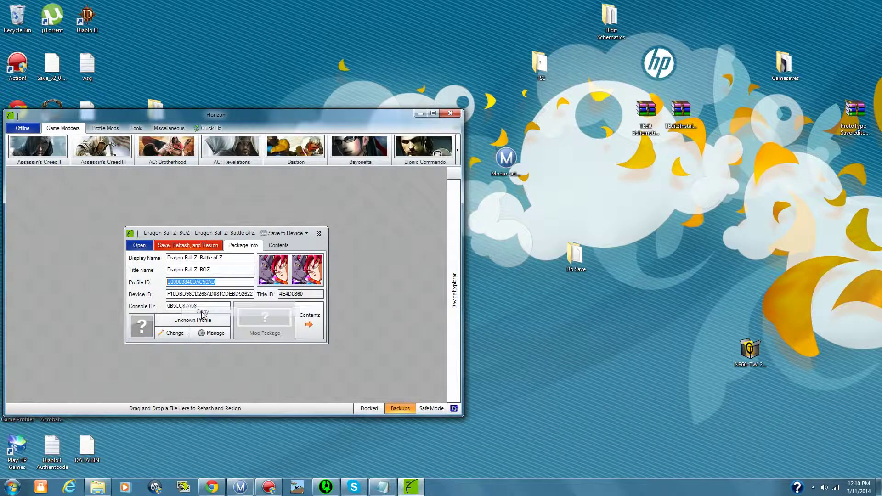
right_click(381, 491)
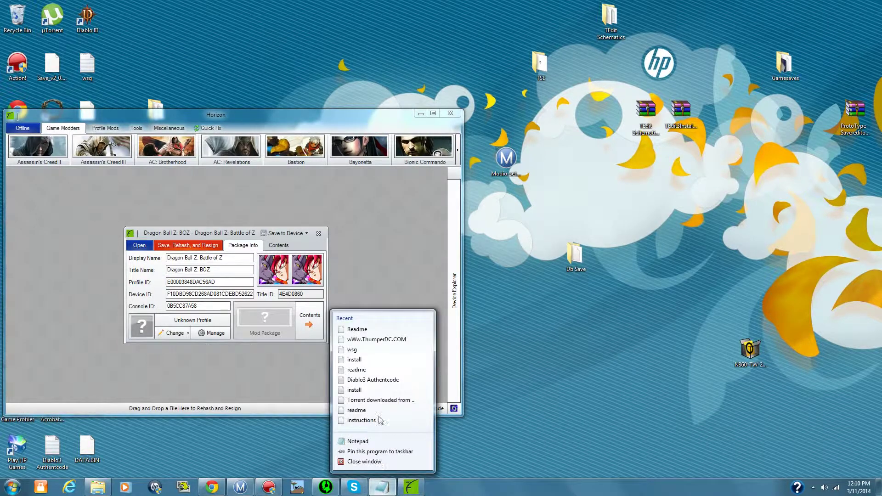
- Start a new Notepad note for the Profile ID and copy the Device ID from Horizon
left_click(358, 442)
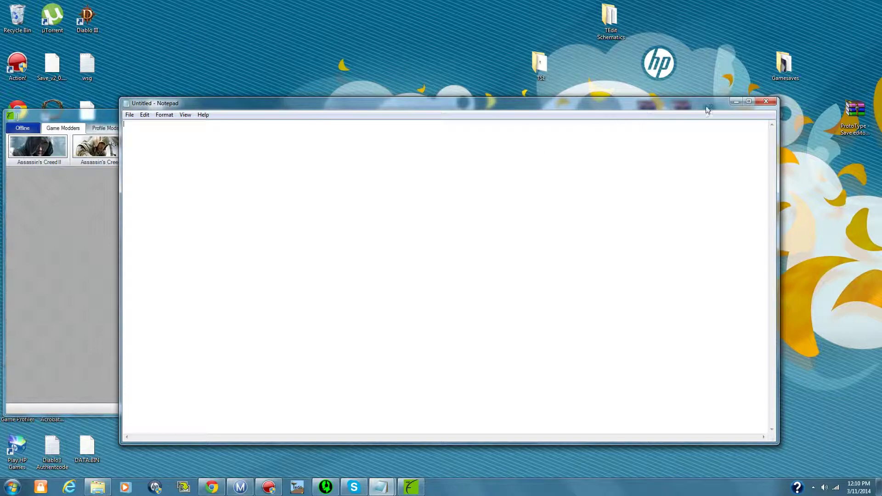
left_click(749, 102)
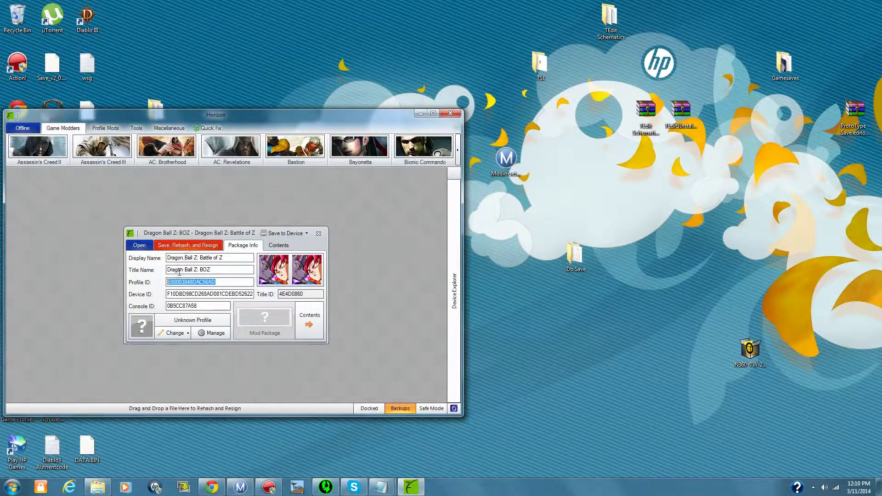
left_click(168, 293)
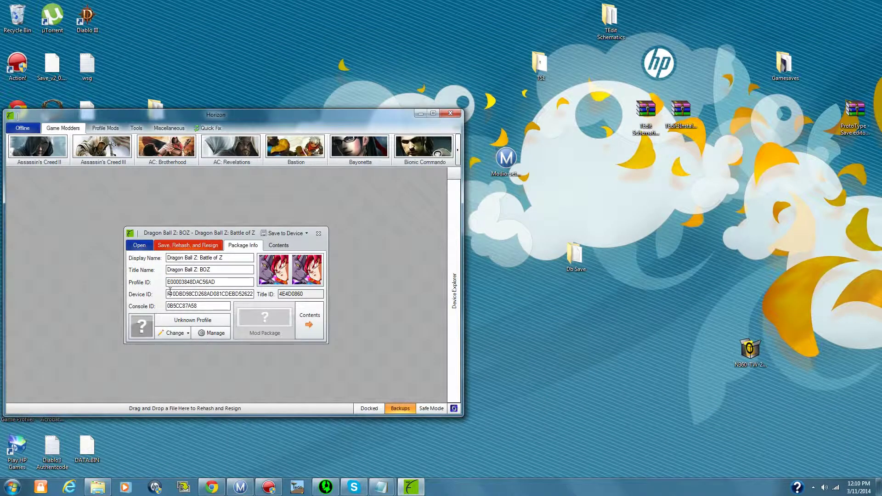
left_click_drag(169, 293, 324, 299)
right_click(222, 295)
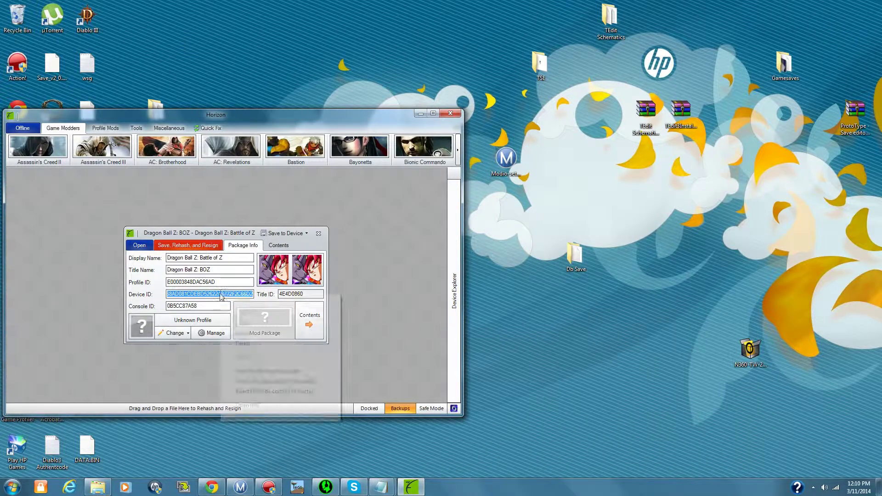
left_click(243, 322)
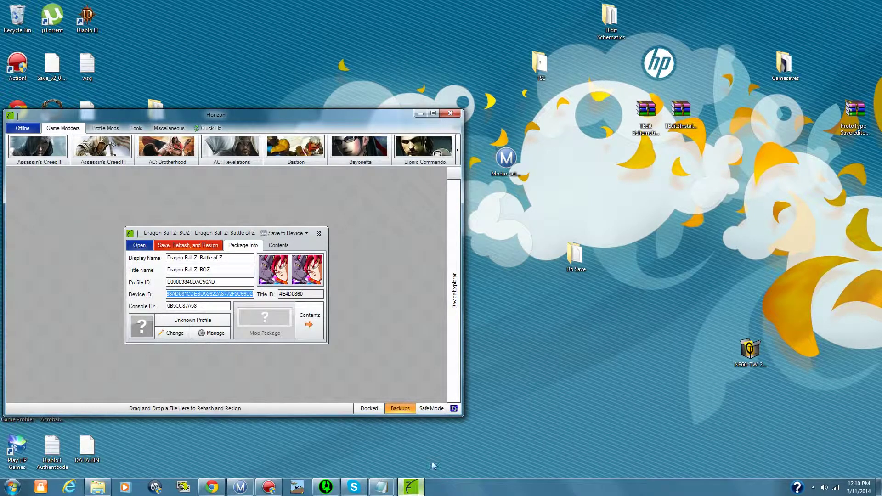
left_click(408, 488)
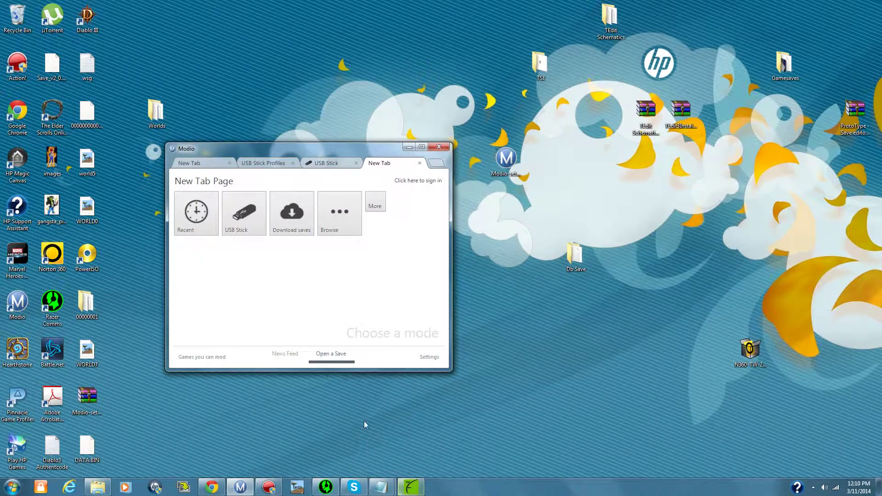
left_click(411, 487)
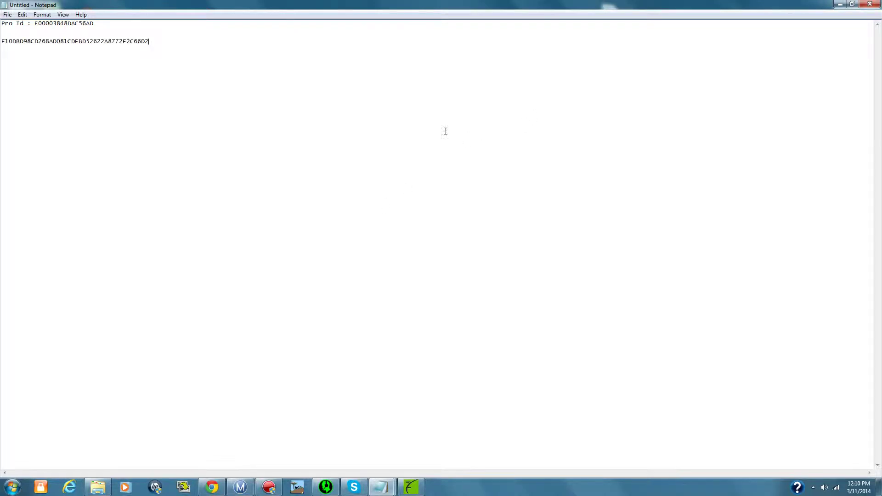
left_click(840, 4)
- Copy the Console ID from Horizon and paste it on a new line in the note
double_click(174, 306)
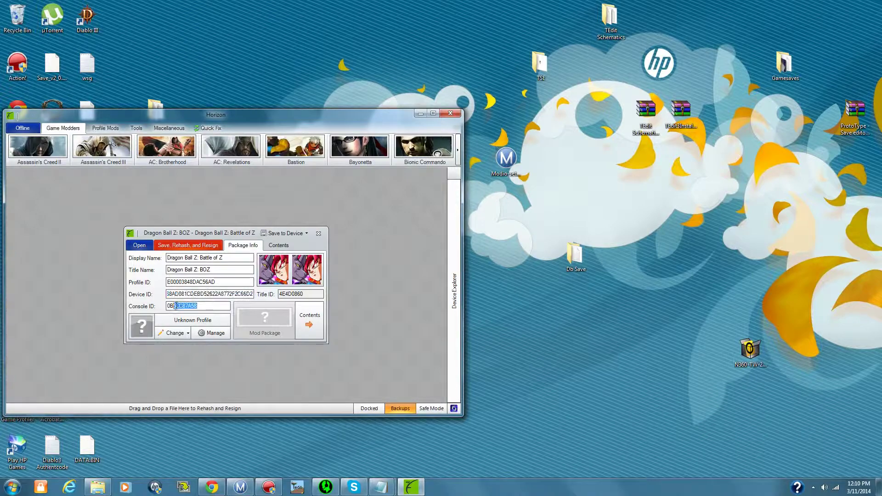
right_click(179, 307)
left_click(202, 335)
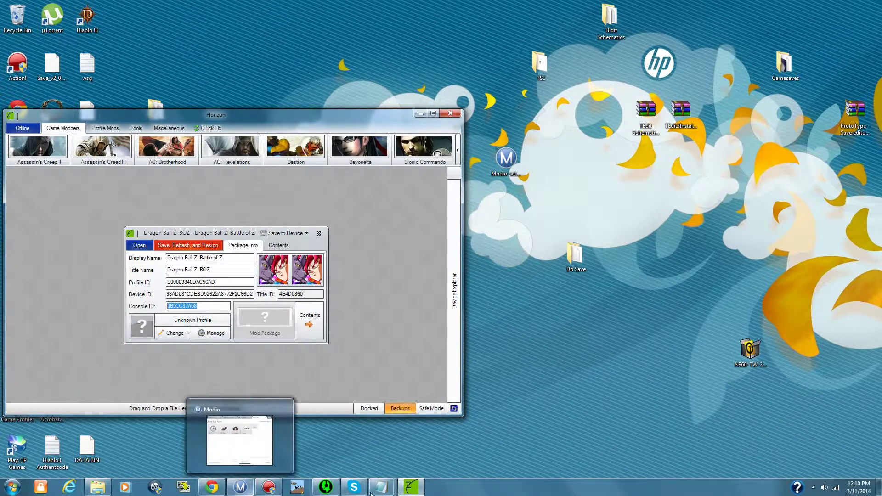
left_click(432, 437)
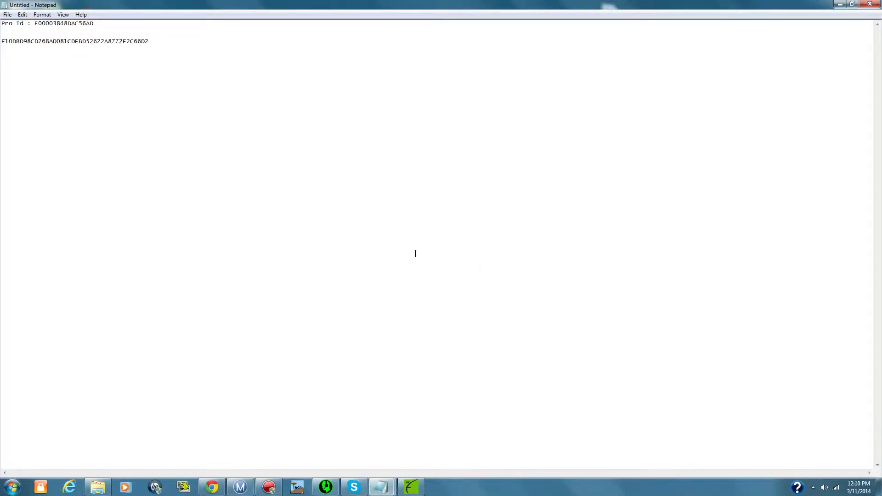
key("Return")
key("Return")
key("ctrl+v")
left_click(840, 4)
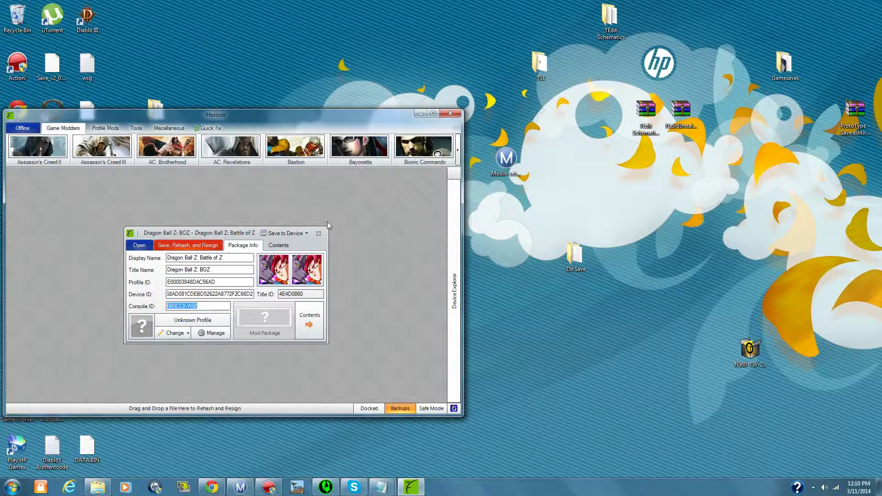
- Try Save to Device, find no devices, then close the package view and Horizon
left_click(306, 233)
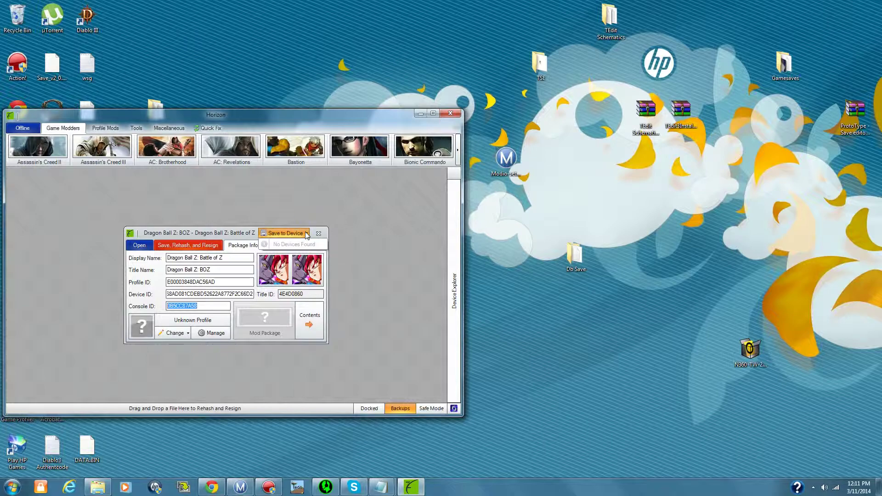
left_click(195, 233)
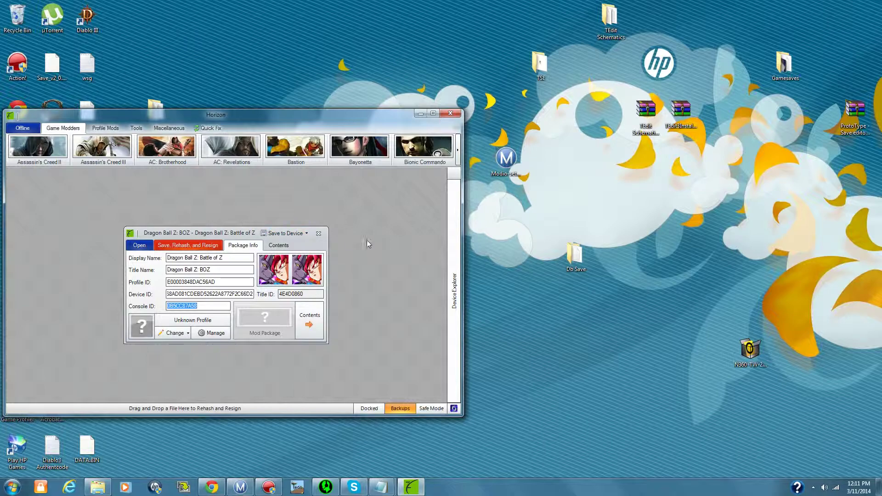
left_click(318, 233)
left_click(451, 113)
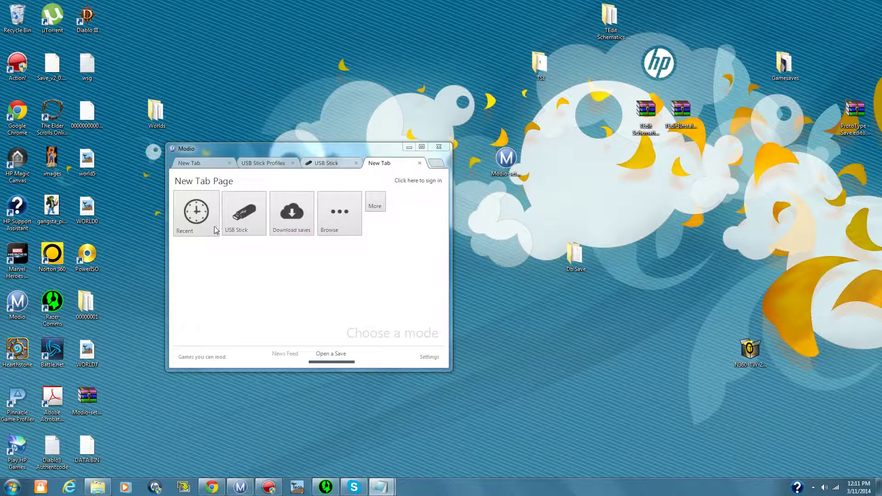
- Browse Modio's download saves categories, then open and close the TSE Data folder in Explorer
left_click(290, 221)
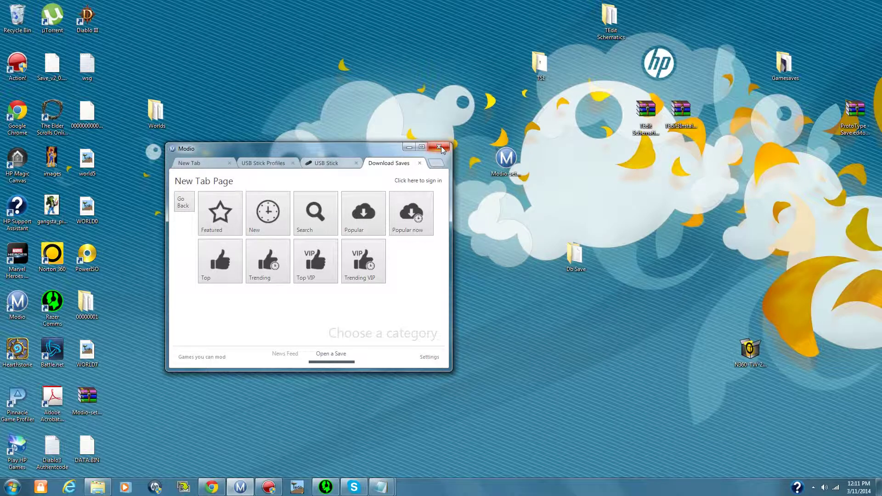
double_click(540, 65)
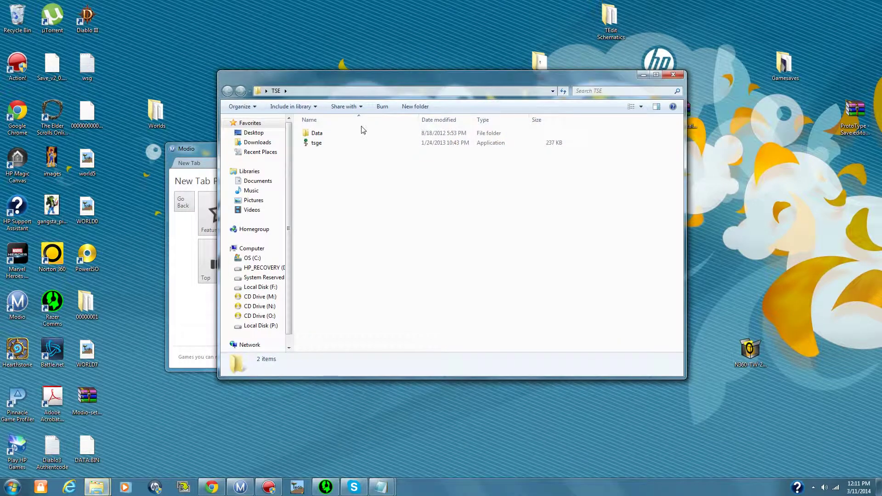
double_click(322, 133)
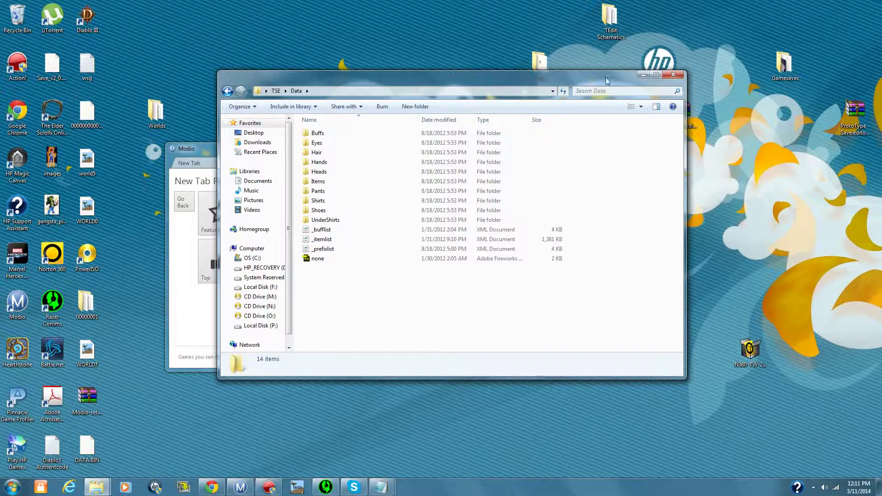
left_click(673, 74)
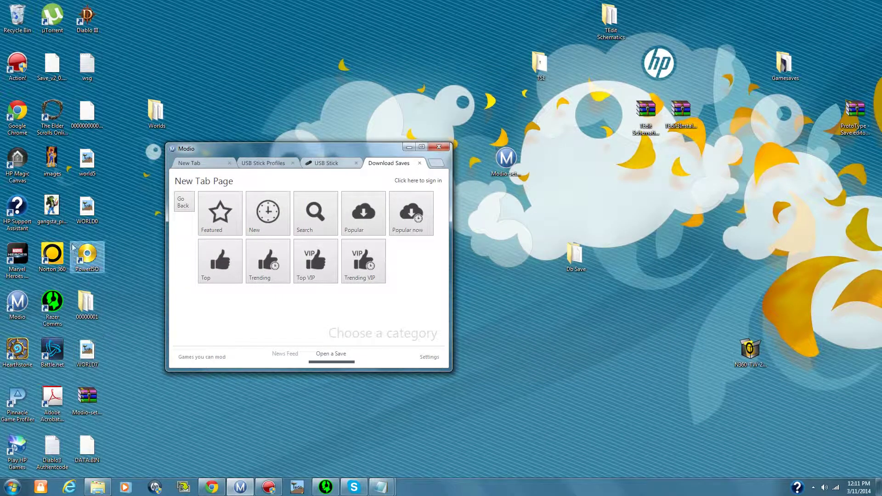
- Open the desktop Worlds folder, select DATA.BIN and move the window beside Modio
double_click(155, 113)
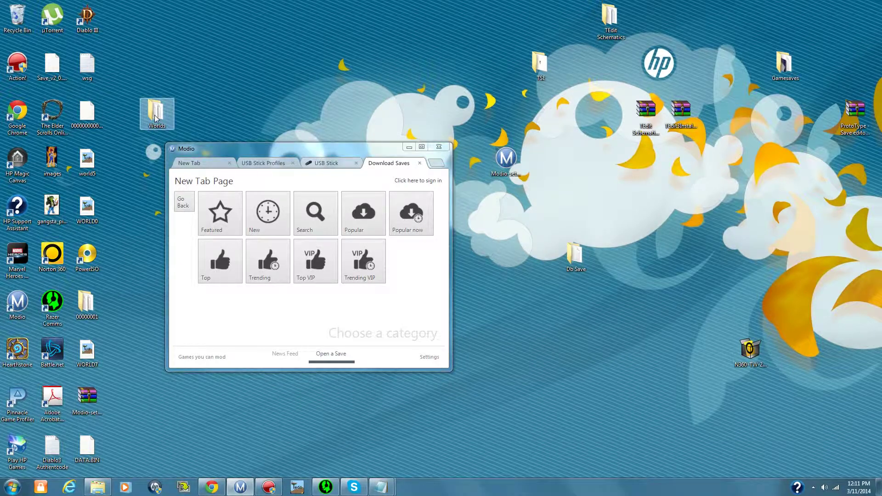
left_click(337, 143)
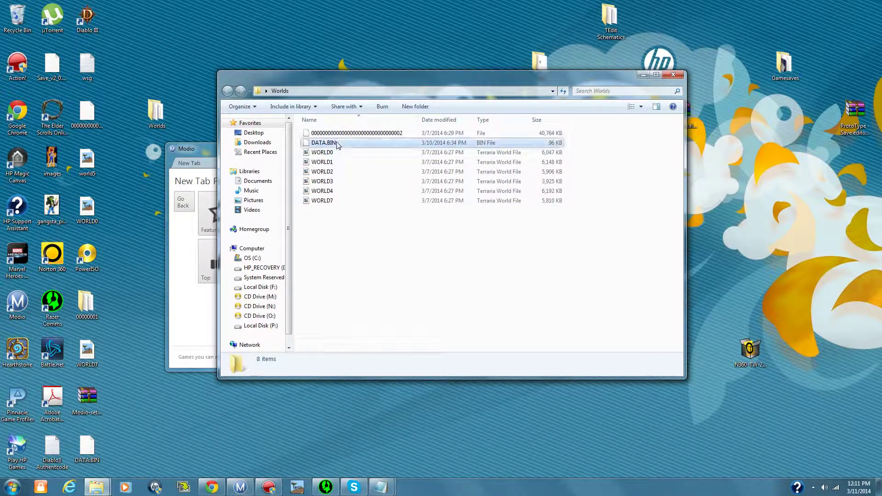
left_click_drag(336, 141, 340, 311)
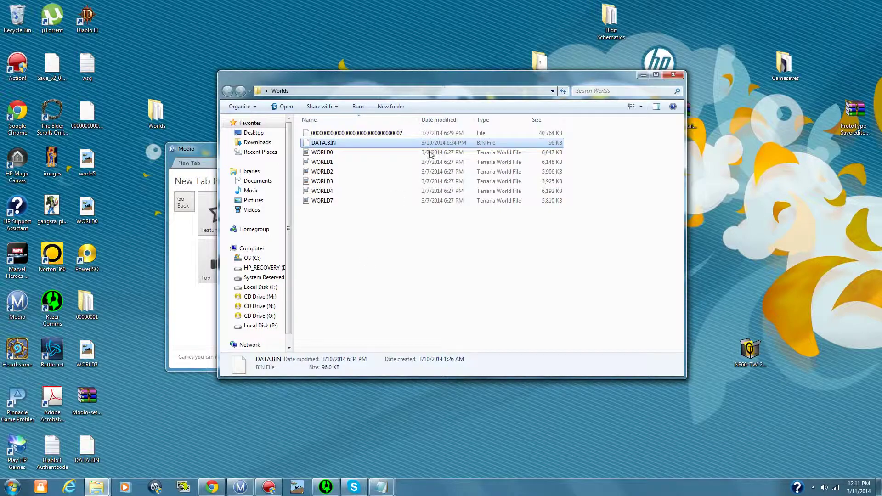
left_click_drag(516, 77, 748, 60)
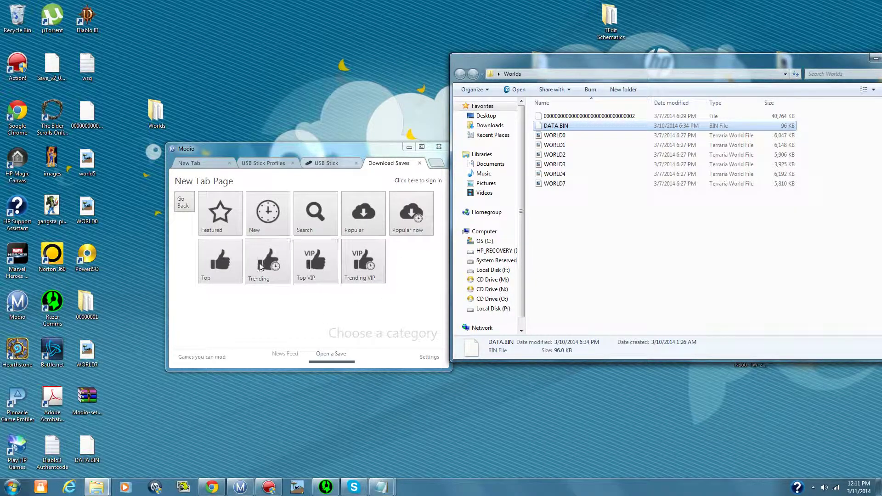
- Cycle through the USB Stick and Download Saves pages, then choose Browse to open a computer save
mouse_move(566, 128)
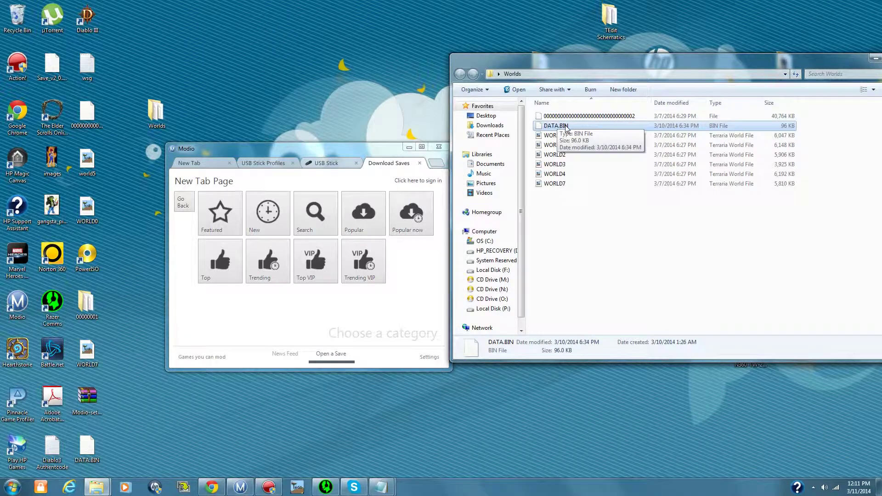
left_click(322, 165)
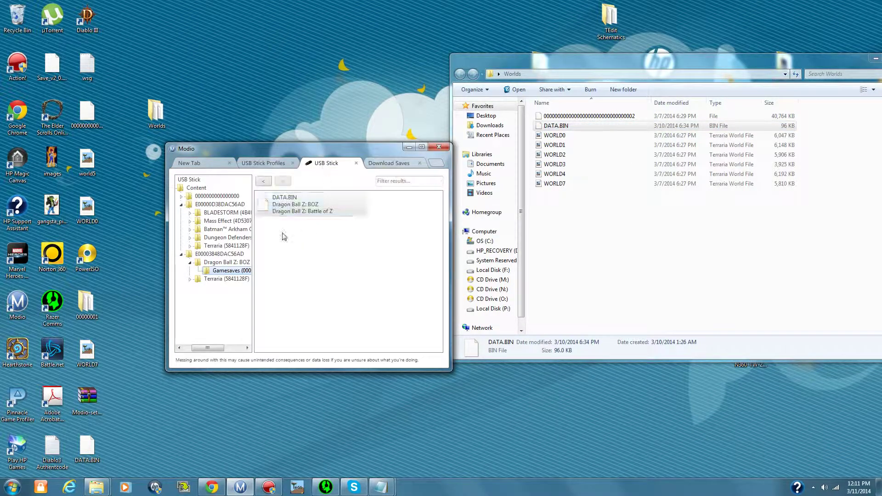
left_click(266, 164)
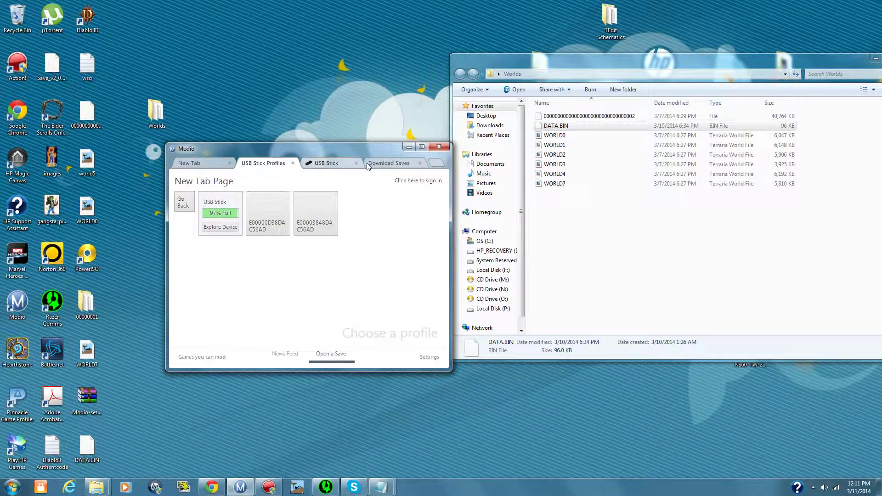
left_click(324, 163)
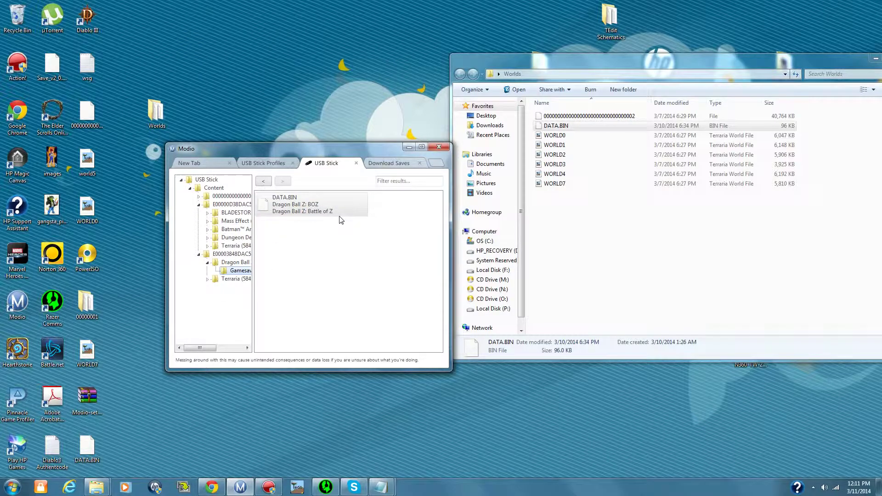
left_click(389, 163)
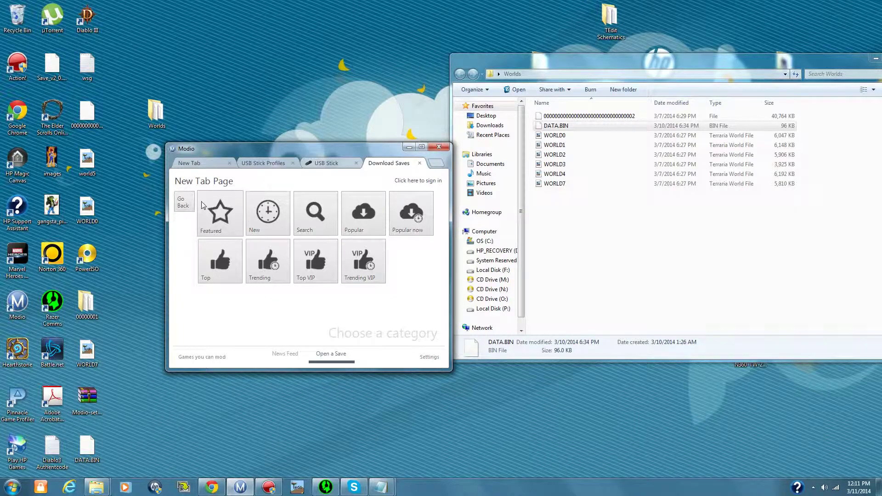
left_click(186, 202)
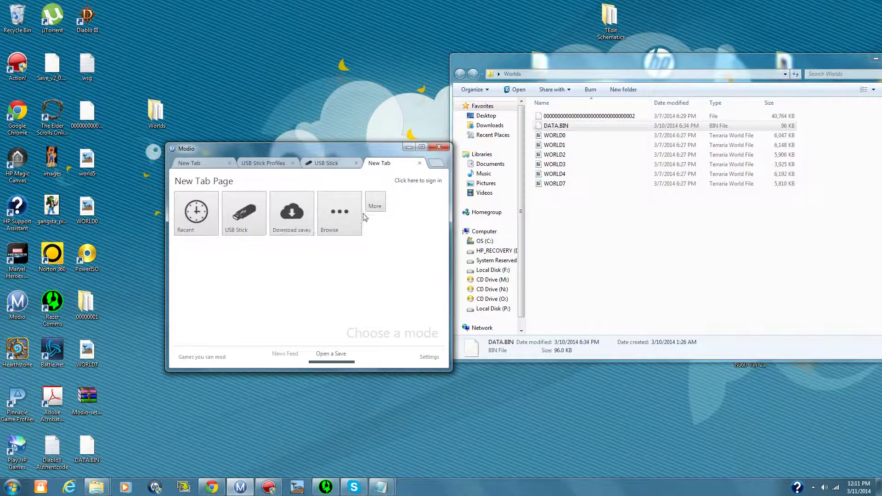
left_click(347, 216)
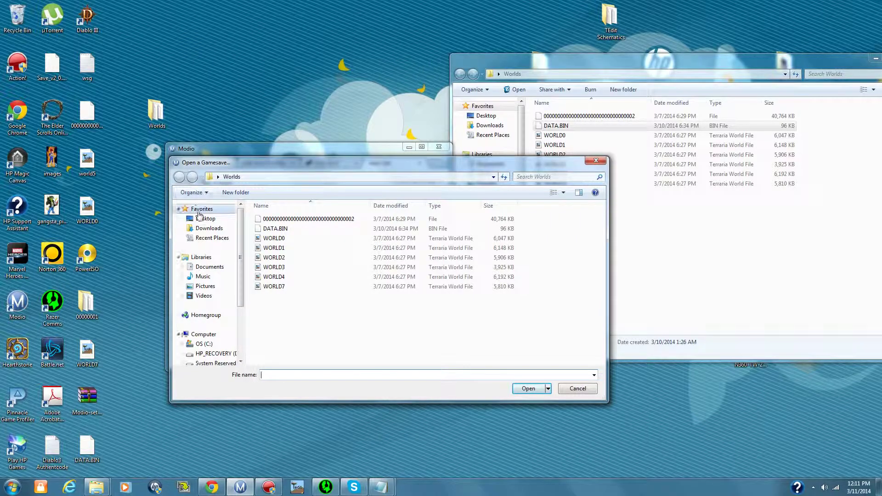
- Go to Desktop > Worlds and open DATA.BIN as a Battle of Z save
left_click(202, 218)
left_click(283, 257)
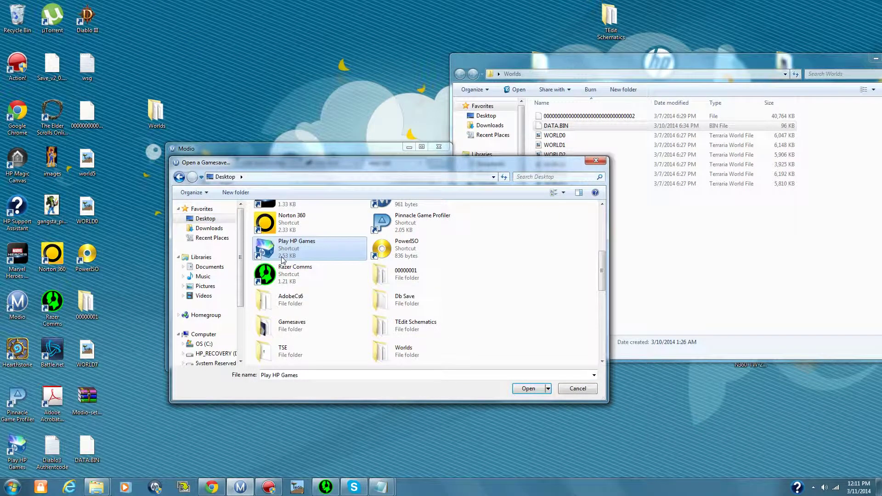
key("w")
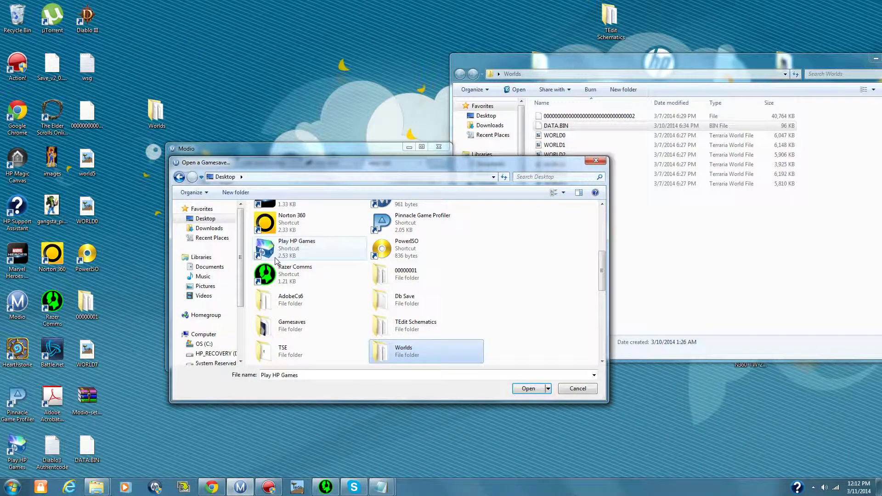
double_click(394, 354)
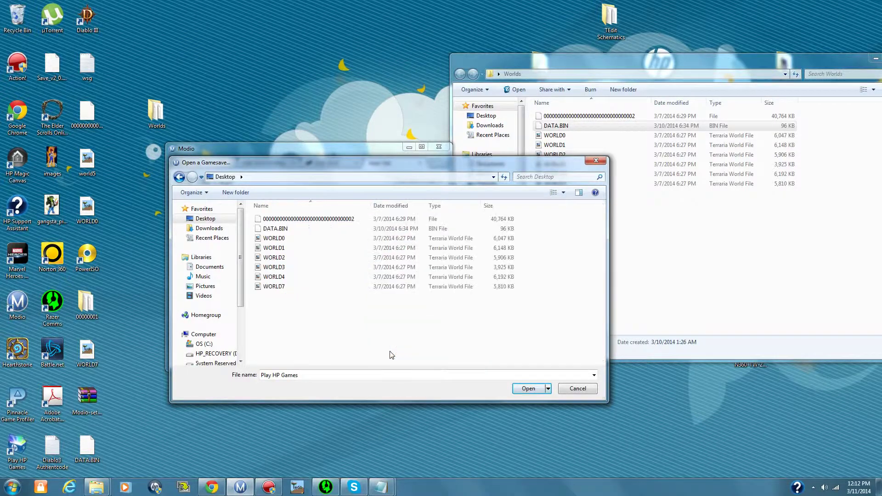
left_click(279, 229)
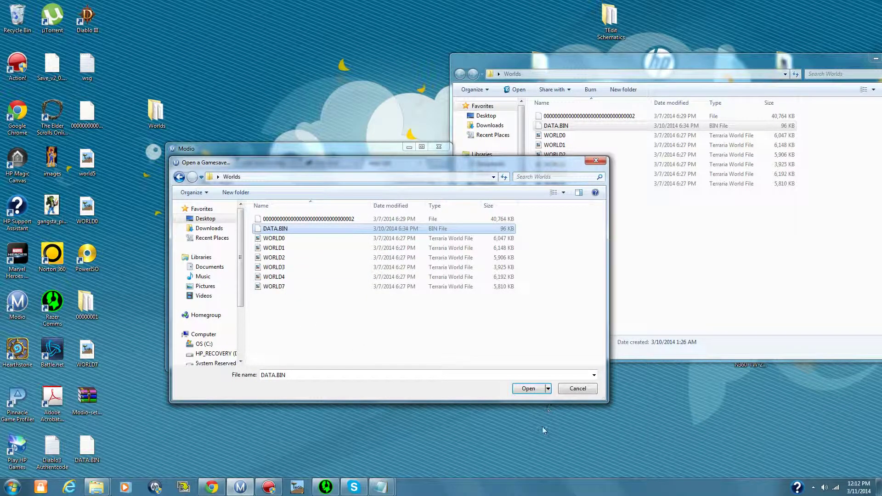
left_click(528, 389)
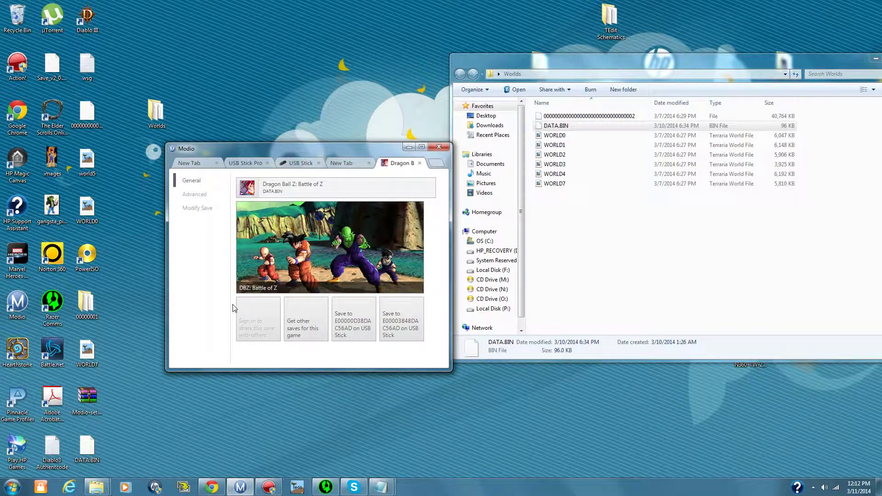
- Show the save's Advanced details with its Profile and Device IDs, then bring the Notepad notes forward
left_click(195, 195)
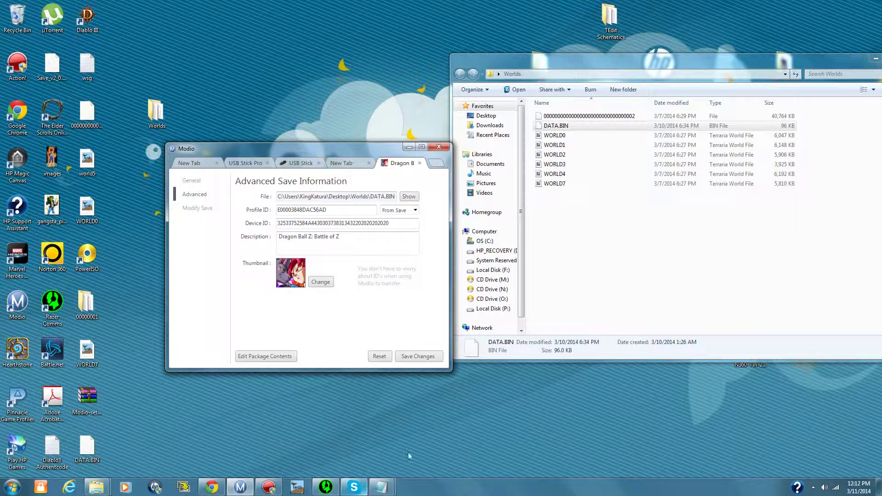
mouse_move(392, 484)
left_click(437, 430)
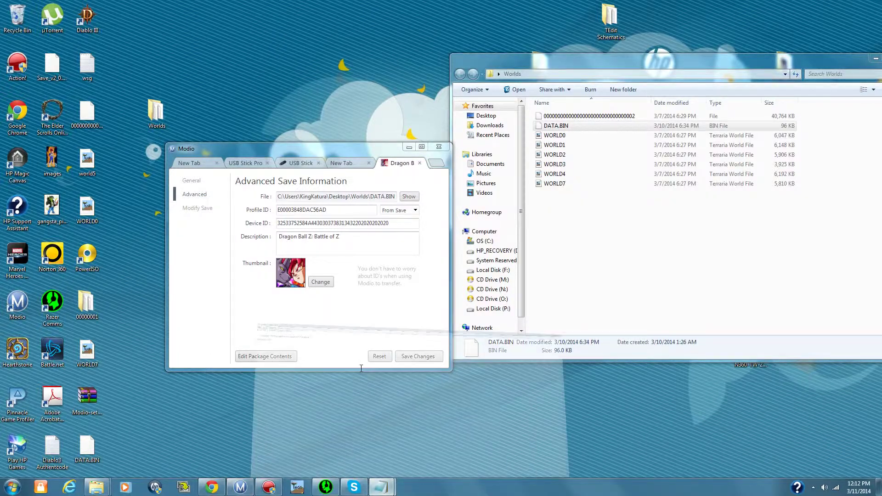
- Copy the Pro Id value from the Notepad notes and minimize Notepad
left_click_drag(89, 24, 38, 26)
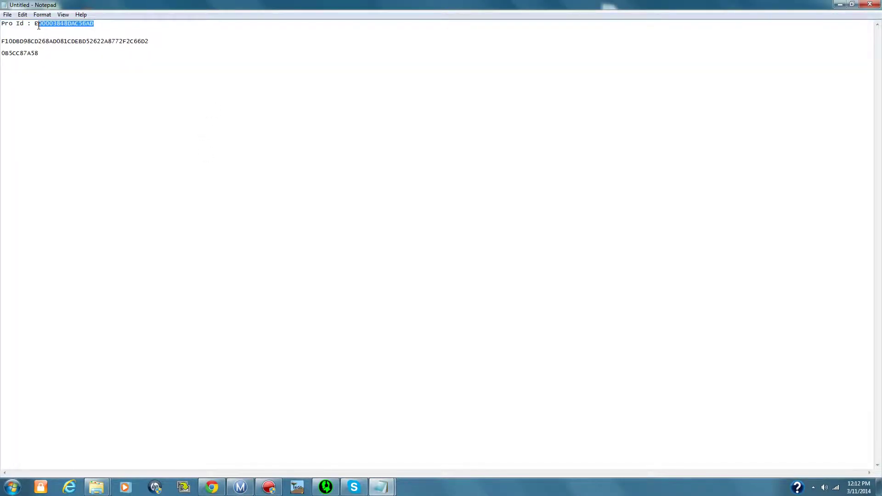
right_click(35, 24)
left_click(59, 51)
left_click(840, 4)
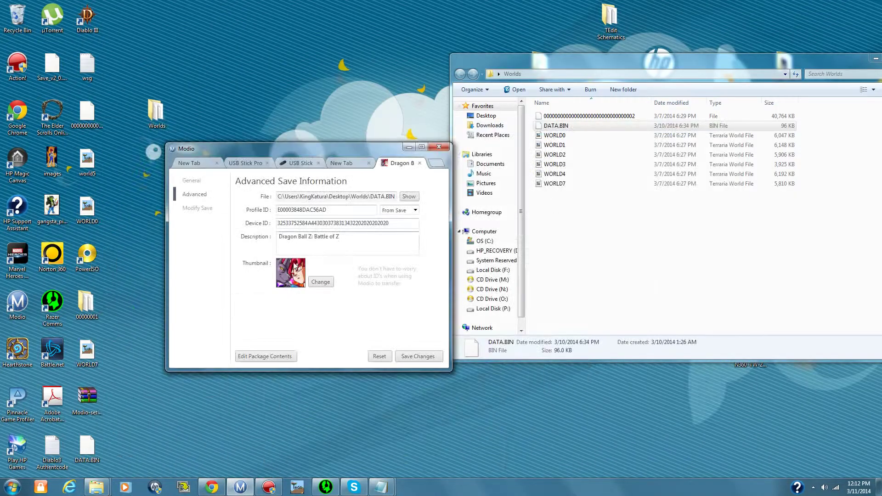
- Check that Modio's Profile ID field already matches the copied profile ID, leaving it unchanged
left_click(369, 209)
left_click_drag(369, 209, 111, 212)
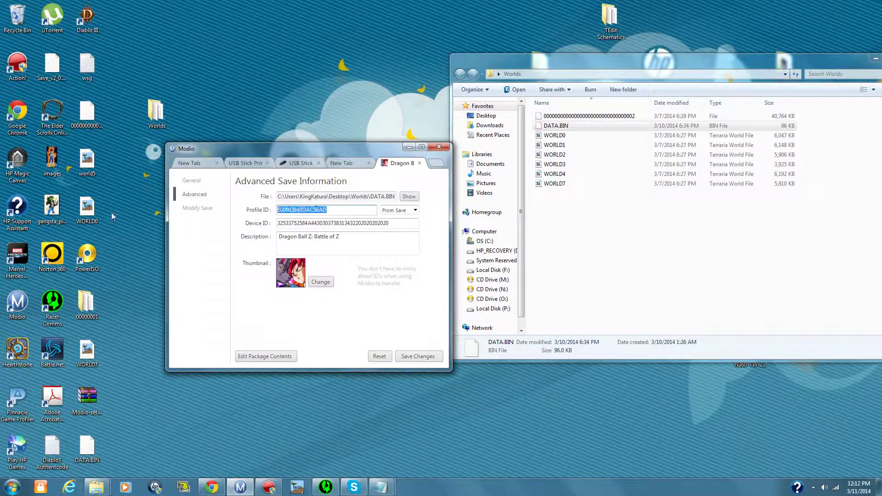
left_click(411, 222)
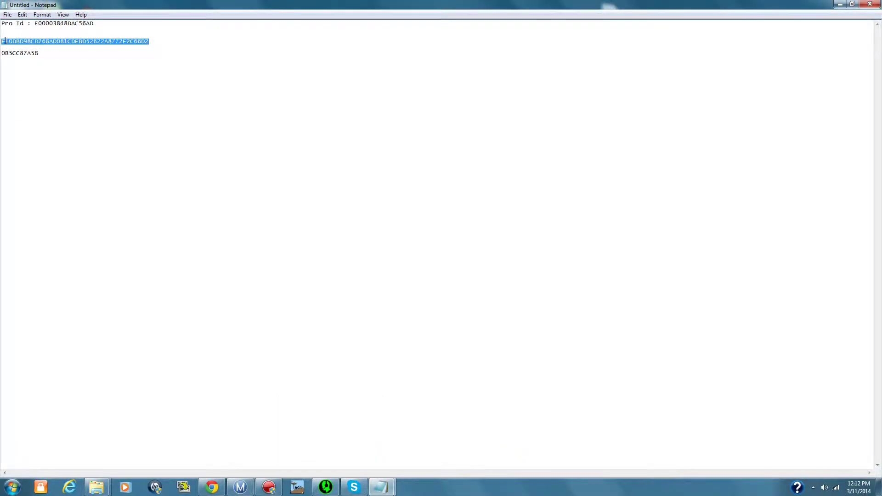
- Copy the device ID from Notepad and clear the save's old Device ID in Modio
right_click(5, 40)
left_click(27, 72)
left_click(840, 5)
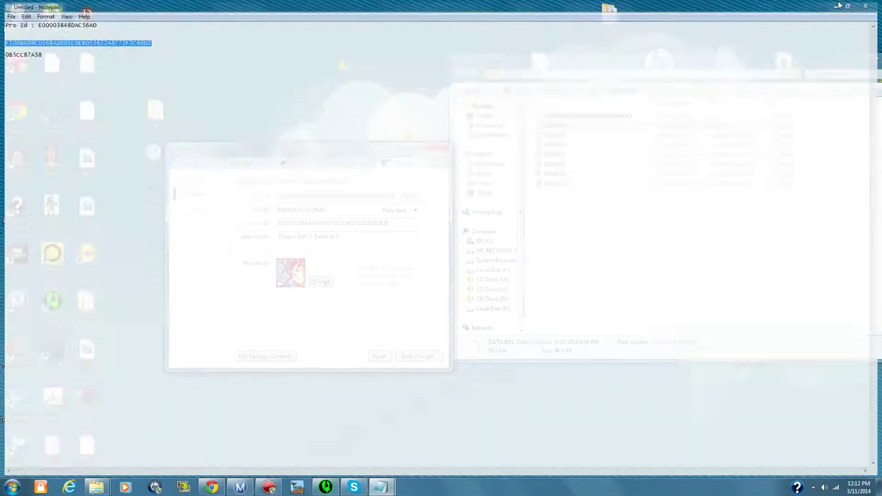
double_click(398, 225)
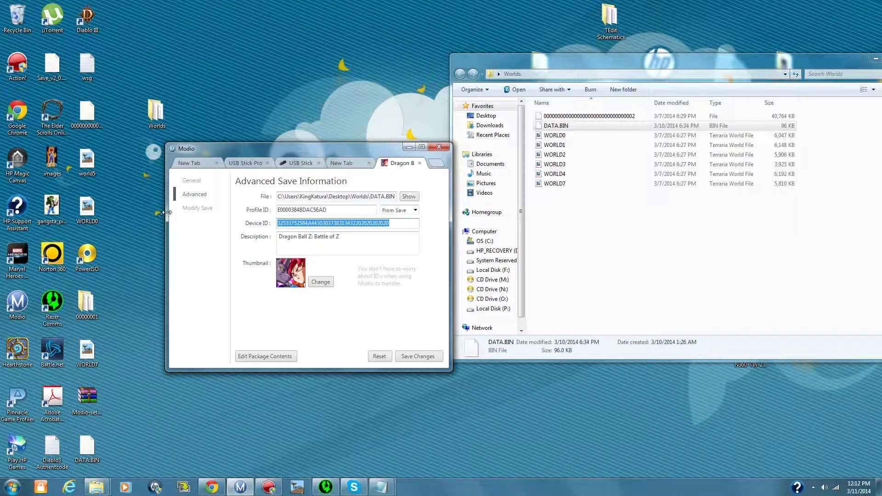
key("BackSpace")
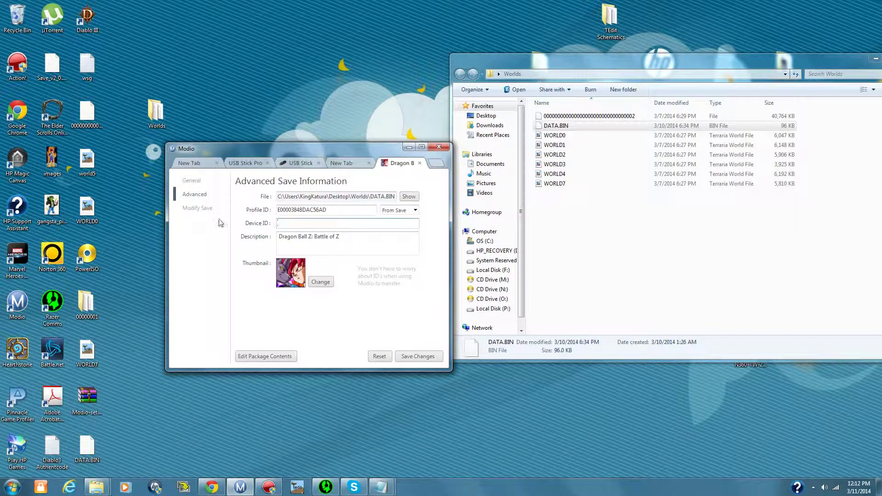
- Recopy the device ID from Notepad, paste it into the Device ID field and save DATA.BIN
mouse_move(382, 487)
left_click(400, 464)
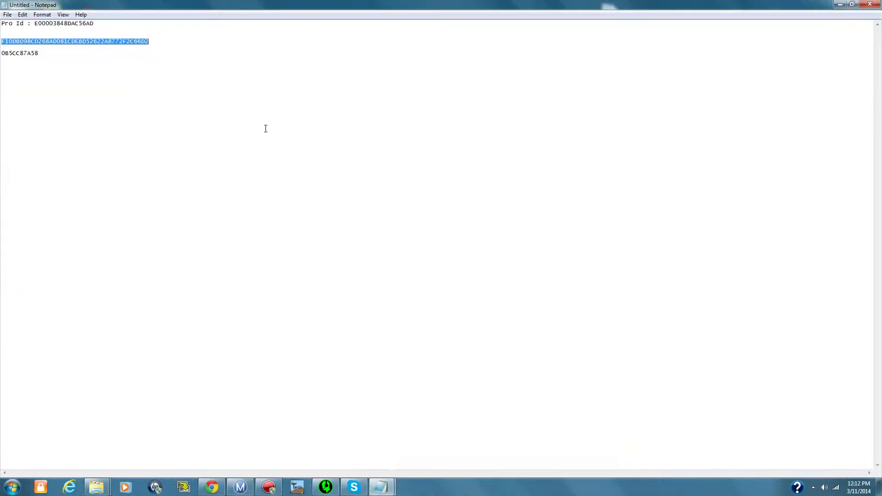
right_click(144, 39)
left_click(178, 69)
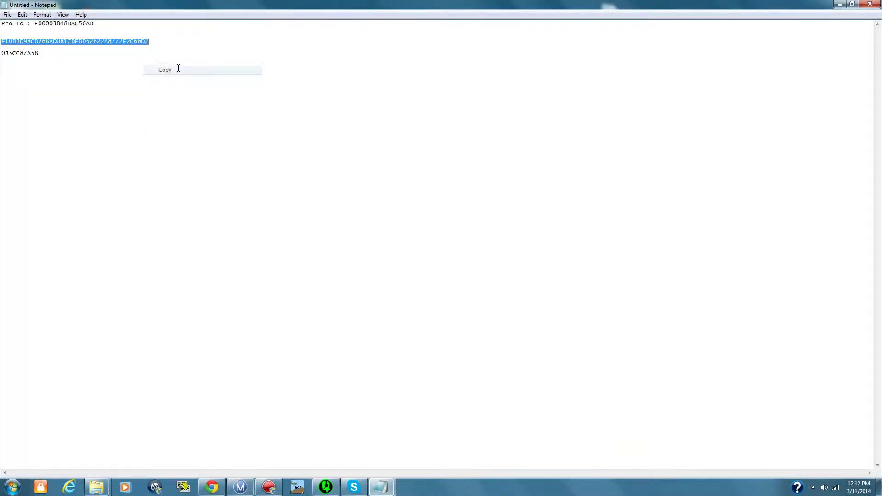
left_click(846, 4)
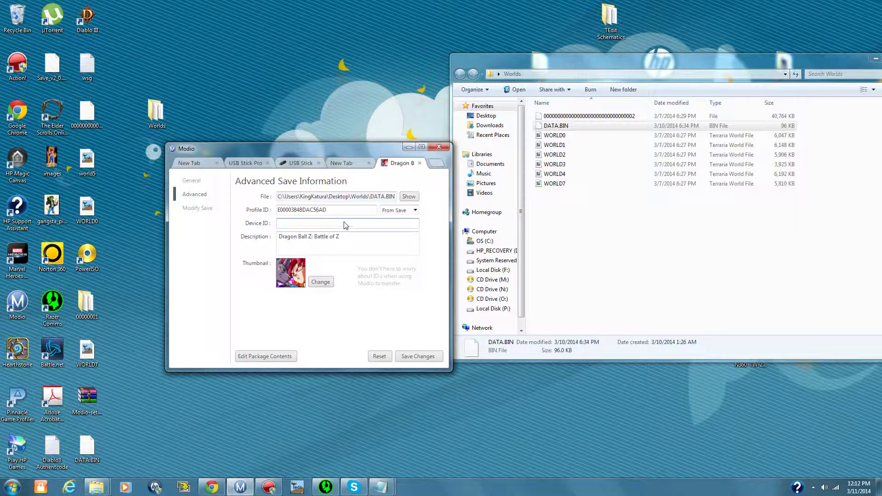
right_click(345, 226)
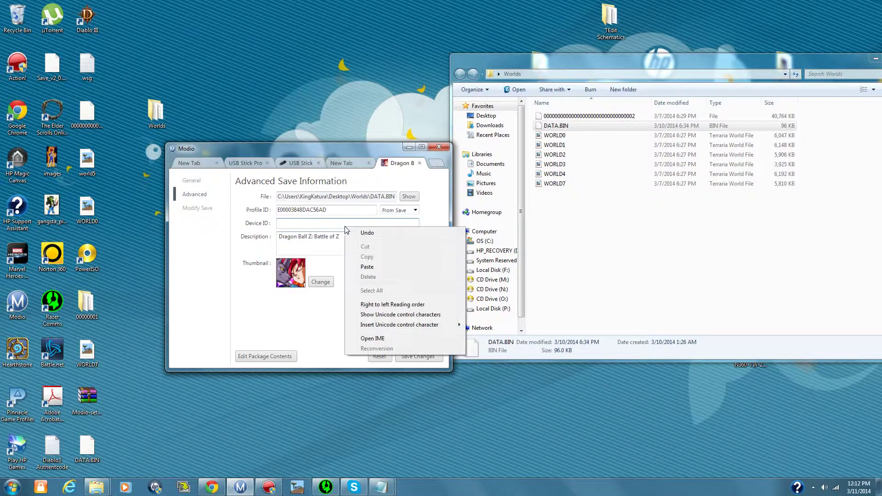
left_click(370, 267)
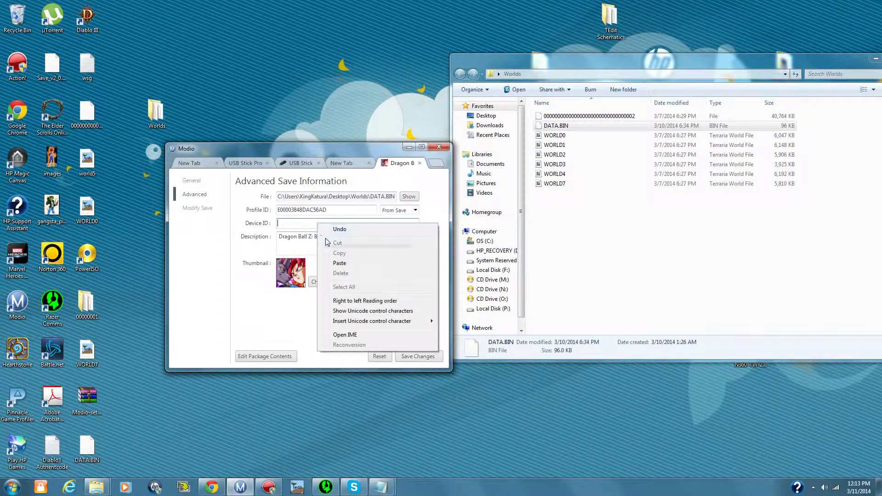
left_click(340, 261)
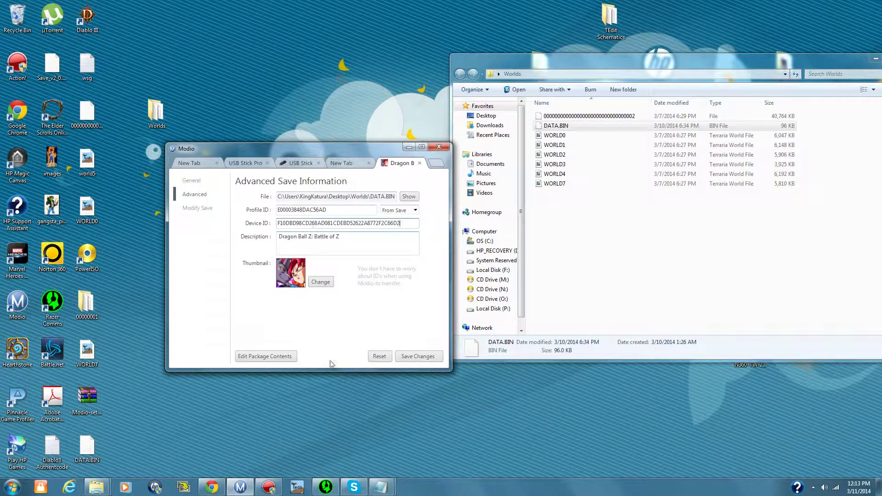
left_click(422, 361)
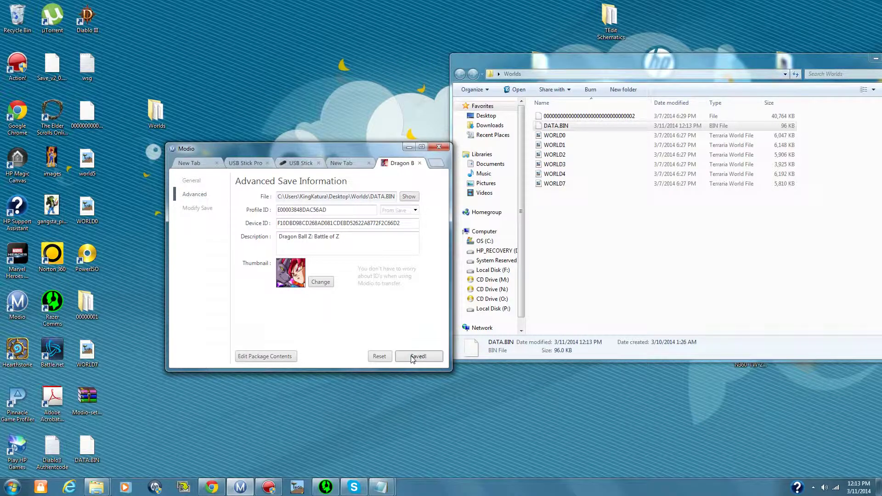
- From the General page, save the resigned DATA.BIN to the second USB stick profile, then show the New Tab page
left_click(197, 207)
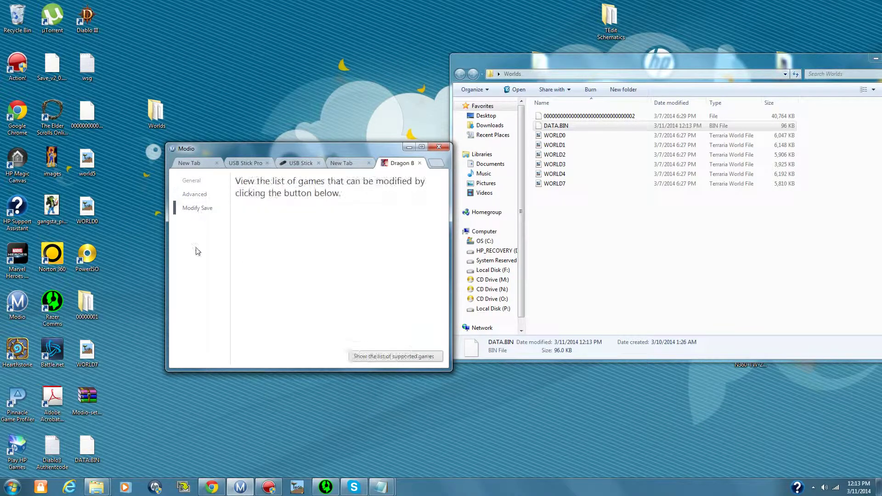
left_click(195, 181)
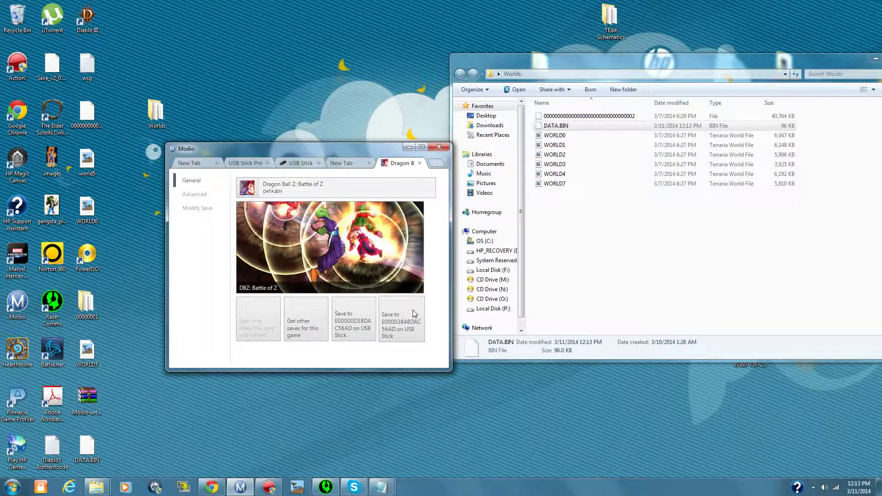
left_click(394, 322)
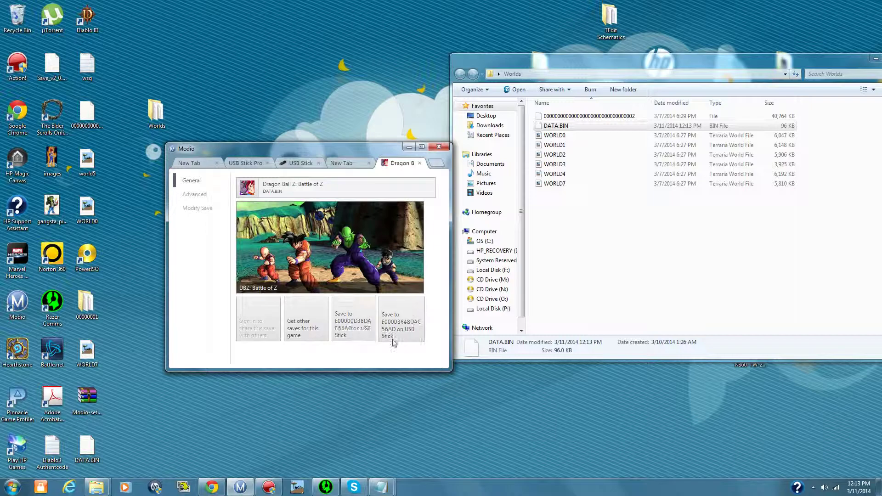
left_click(344, 163)
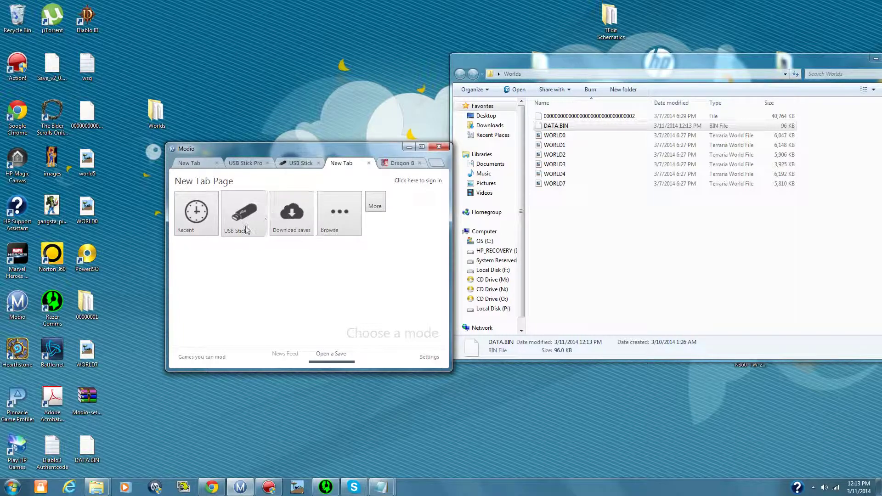
- Add DATA.BIN from Worlds to the USB stick's BOZ Gamesaves folder, declining to overwrite the existing copy
left_click(213, 221)
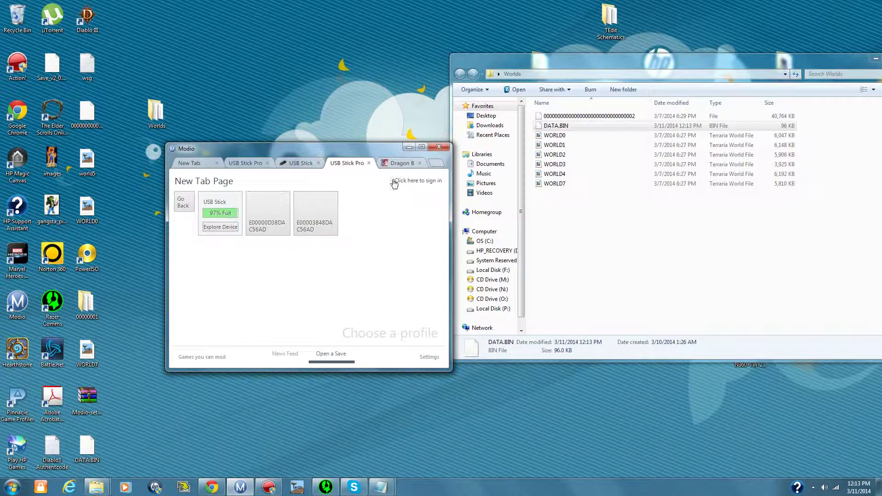
left_click(294, 163)
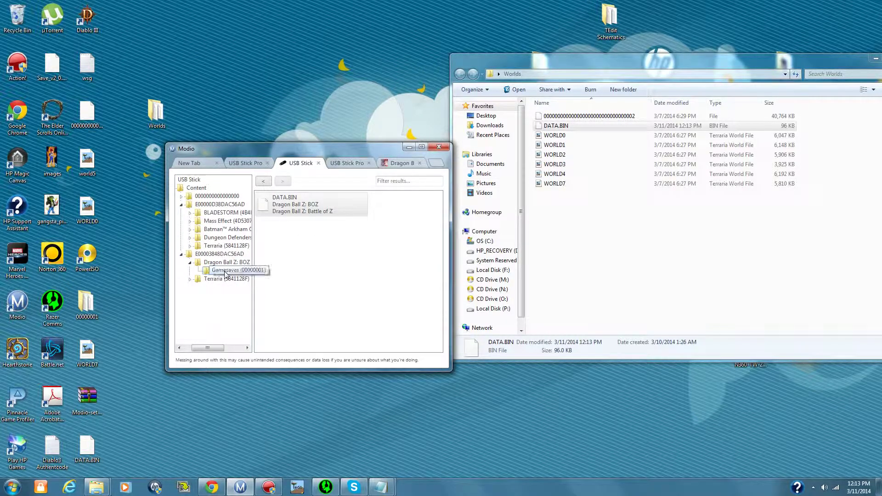
left_click_drag(554, 126, 344, 217)
right_click(343, 222)
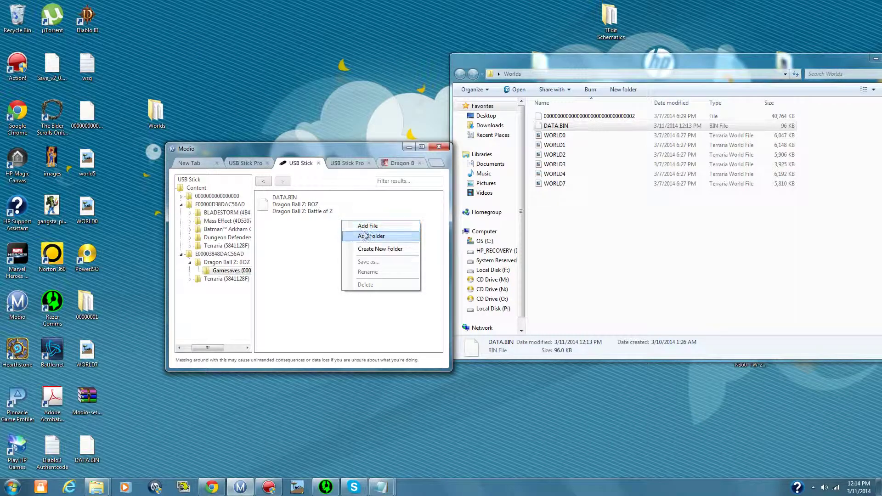
left_click(361, 226)
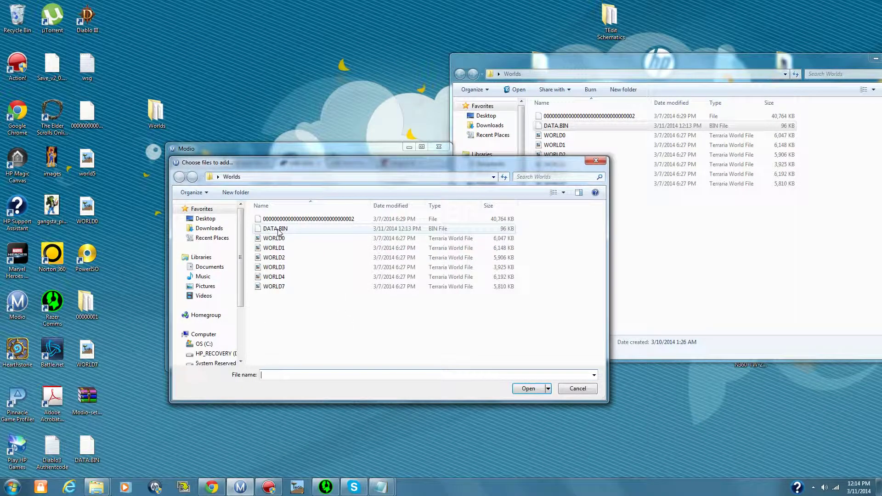
left_click(275, 229)
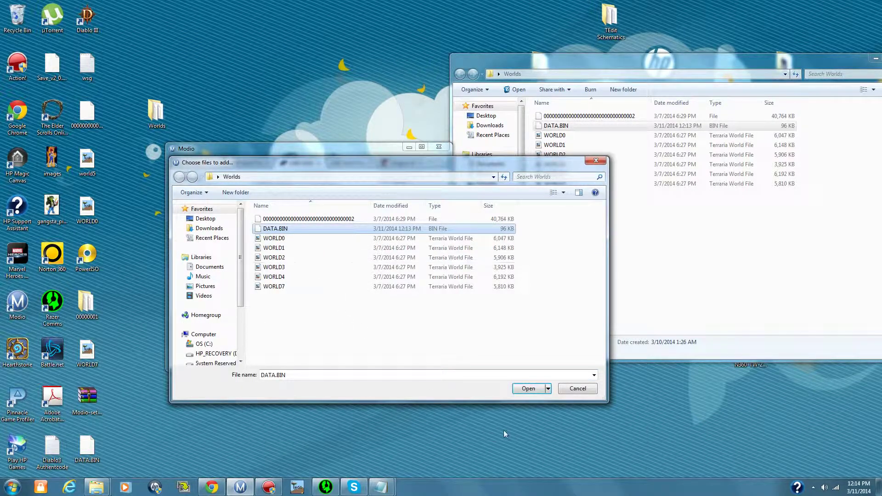
left_click(536, 390)
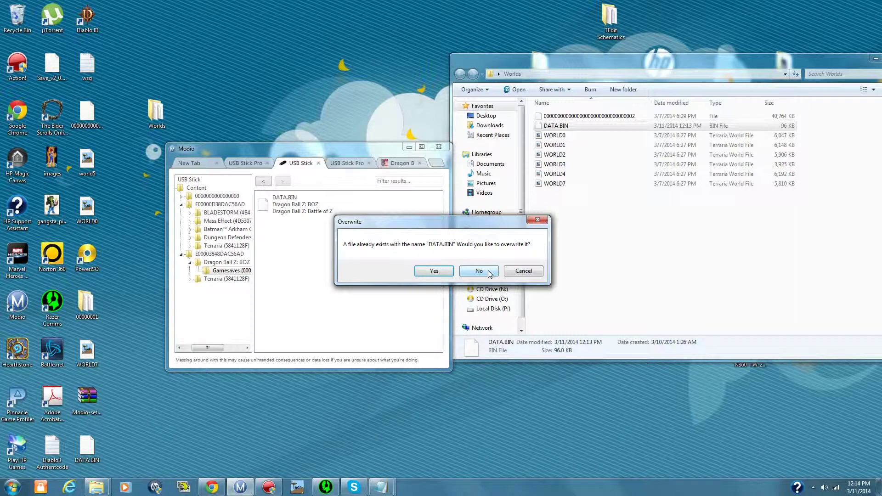
left_click(489, 272)
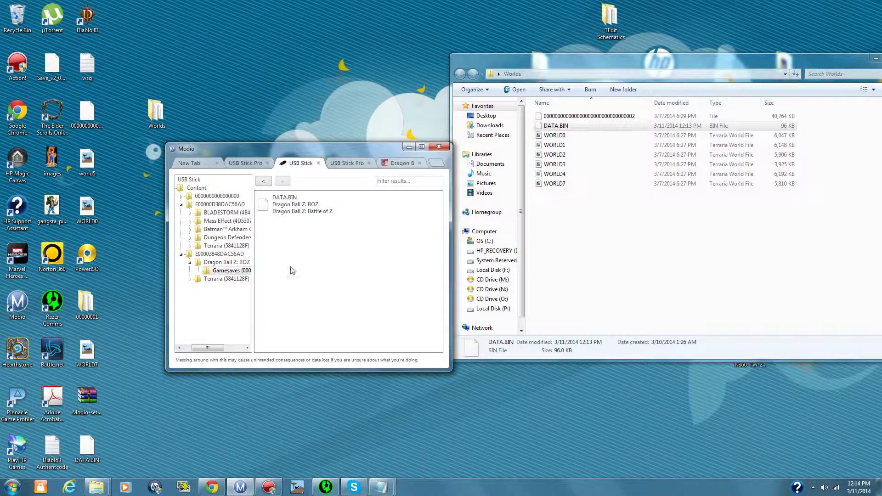
- Browse the first profile's game folders, then open the shared Battle of Z saves listing
left_click(203, 206)
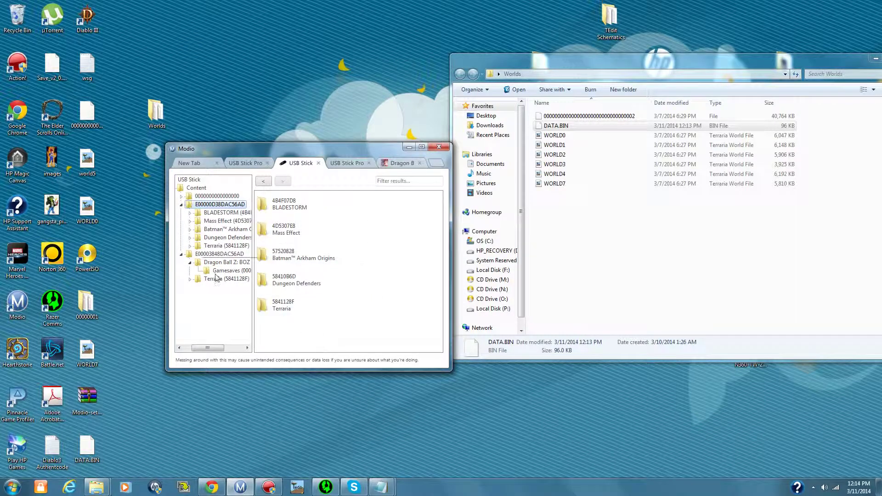
right_click(345, 332)
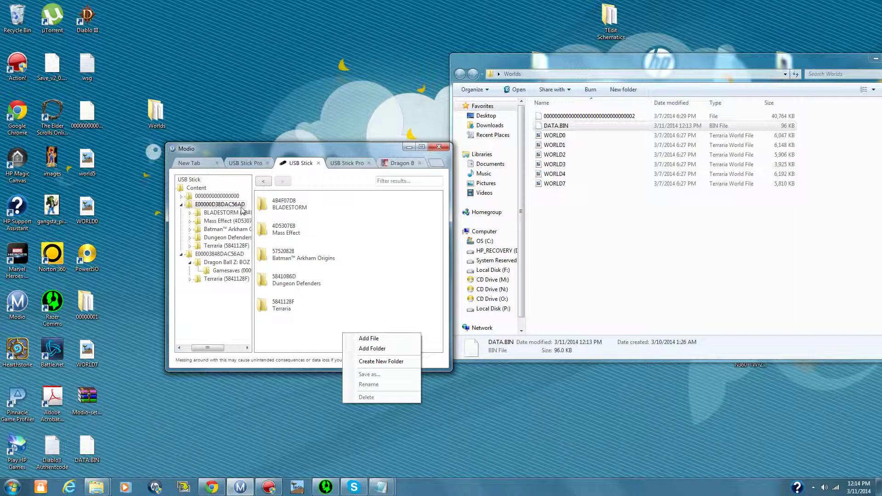
left_click(257, 167)
left_click(391, 165)
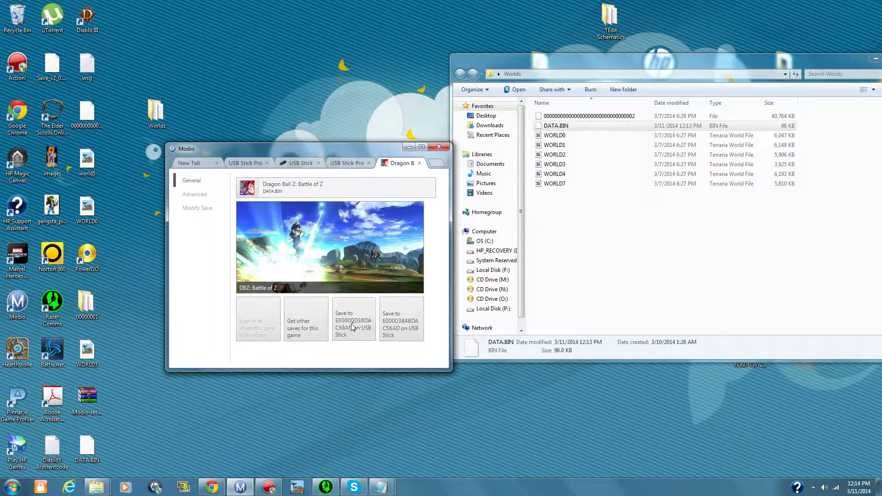
left_click(303, 324)
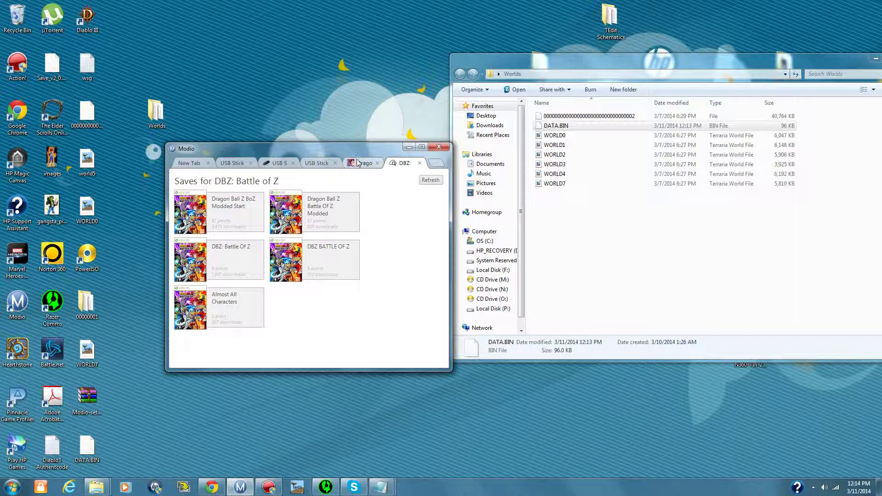
- Close the extra USB Stick view, pick the first profile tile and choose Explore Device
left_click(323, 166)
left_click(271, 163)
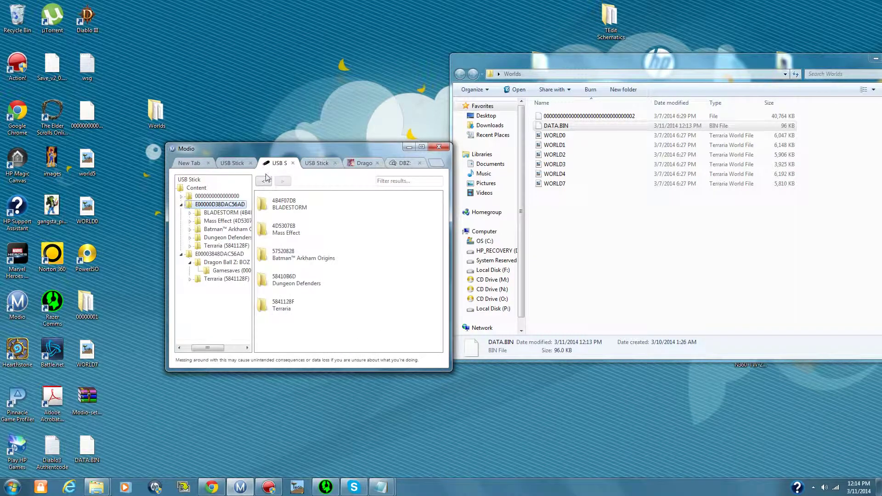
left_click(182, 206)
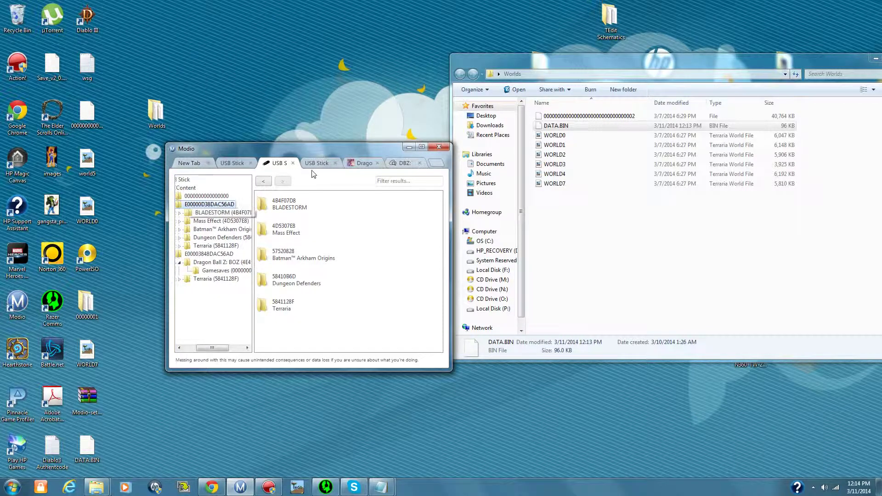
left_click(293, 163)
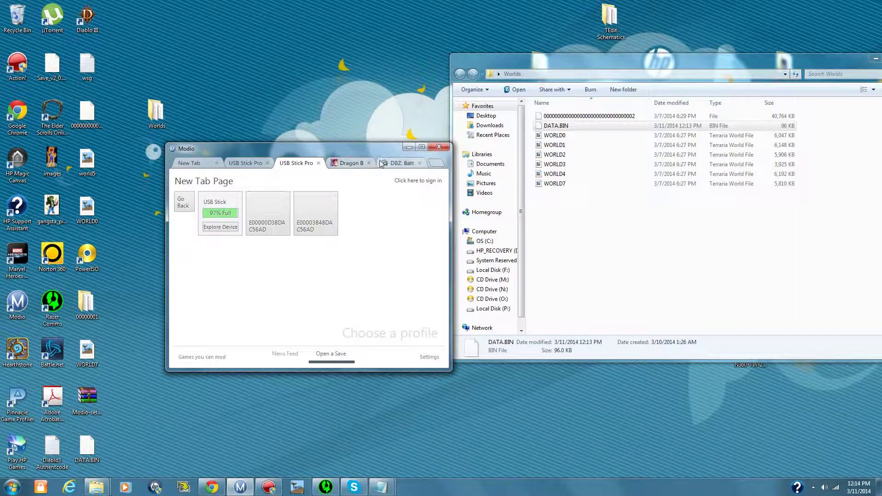
left_click(263, 224)
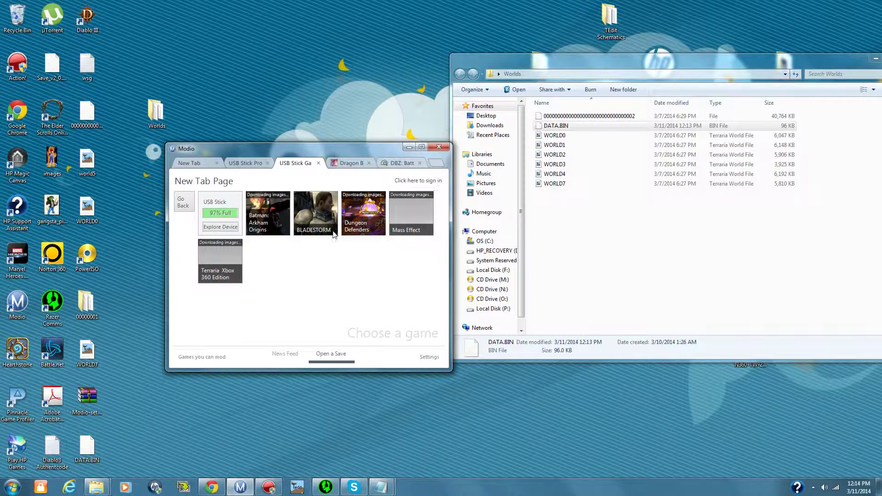
left_click(219, 228)
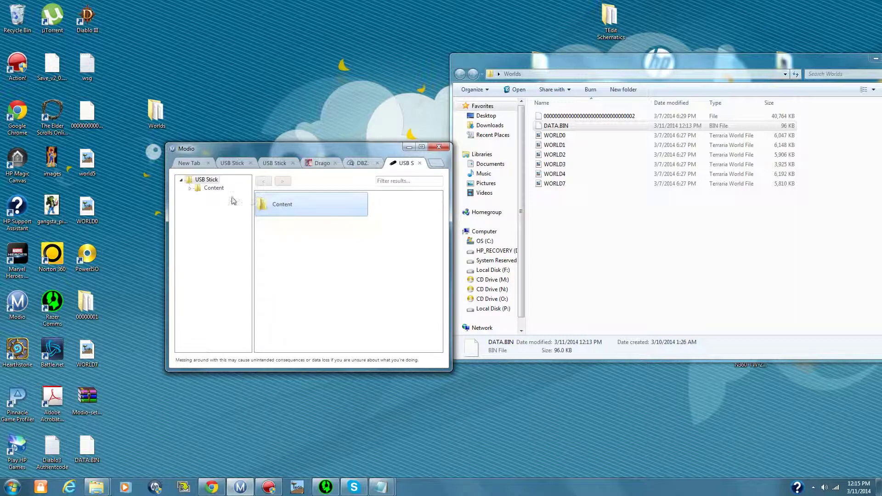
- Expand Content, both profiles and Dragon Ball Z: BOZ to list DATA.BIN in the second profile's Gamesaves
left_click(190, 189)
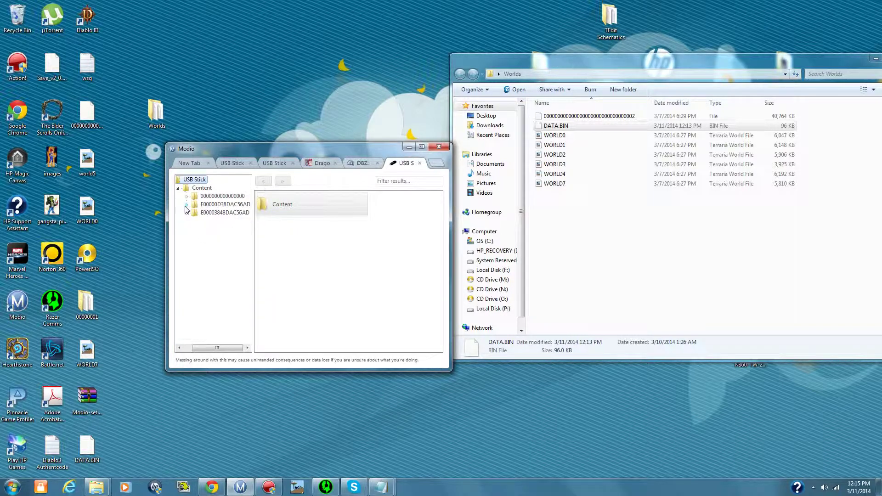
left_click(187, 205)
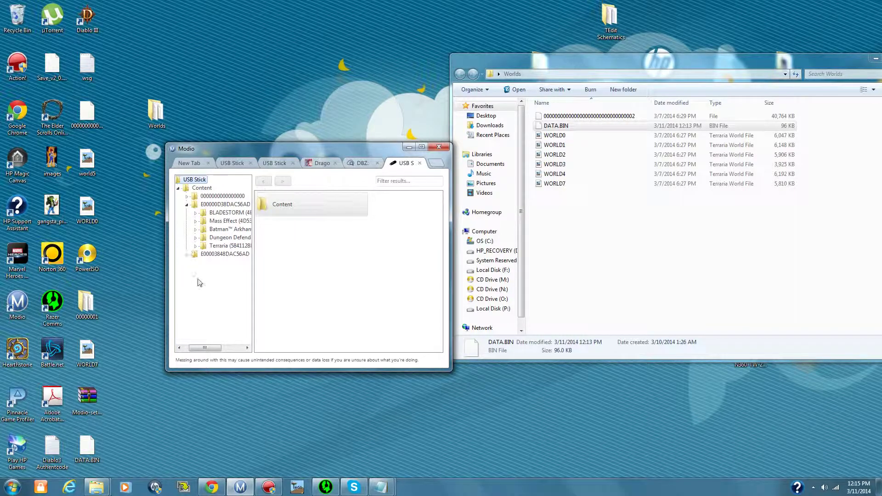
left_click(186, 254)
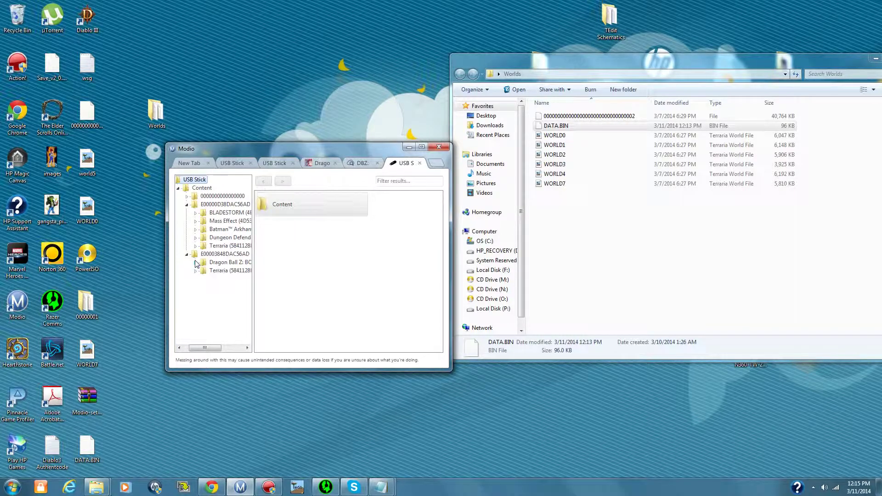
left_click(196, 263)
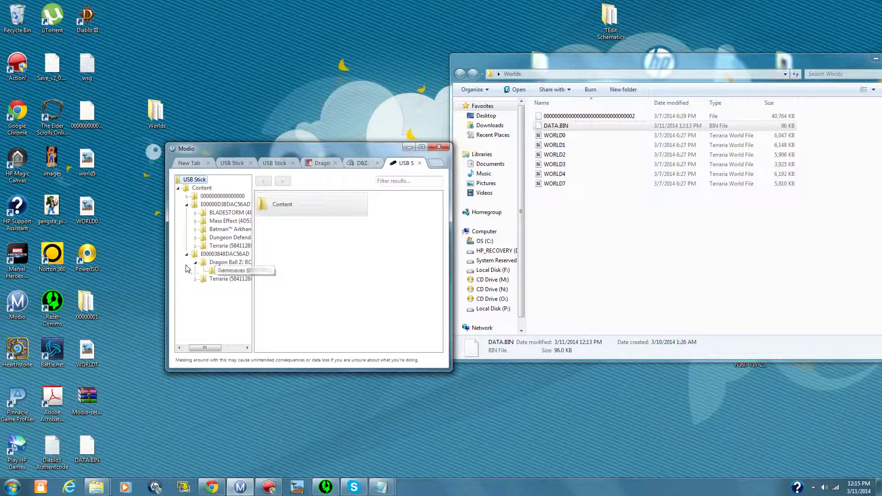
scroll(189, 265, "right", 1)
left_click(182, 279)
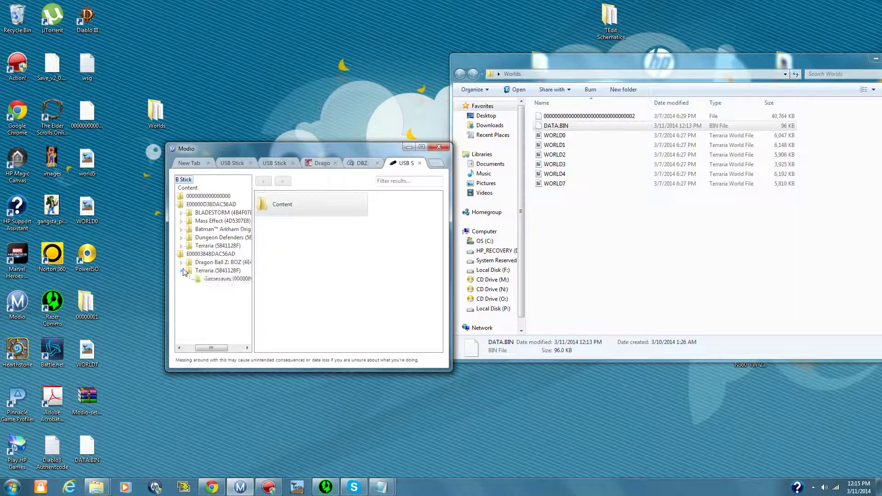
left_click(214, 271)
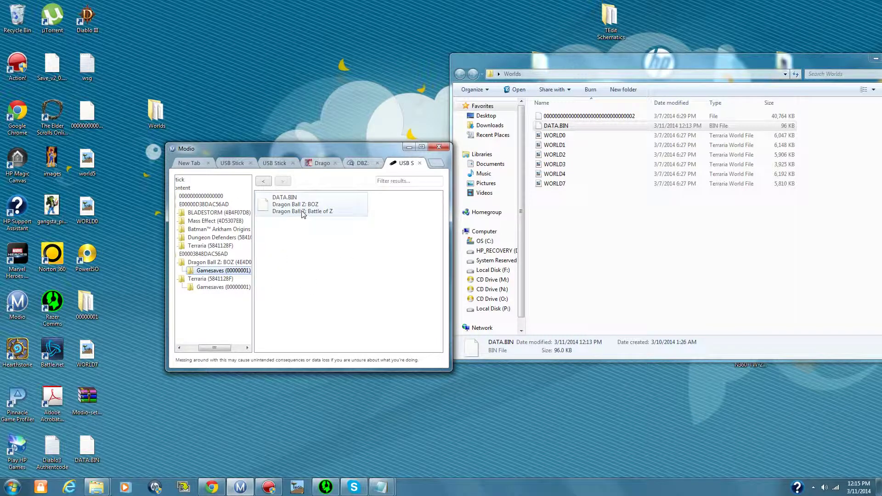
right_click(334, 274)
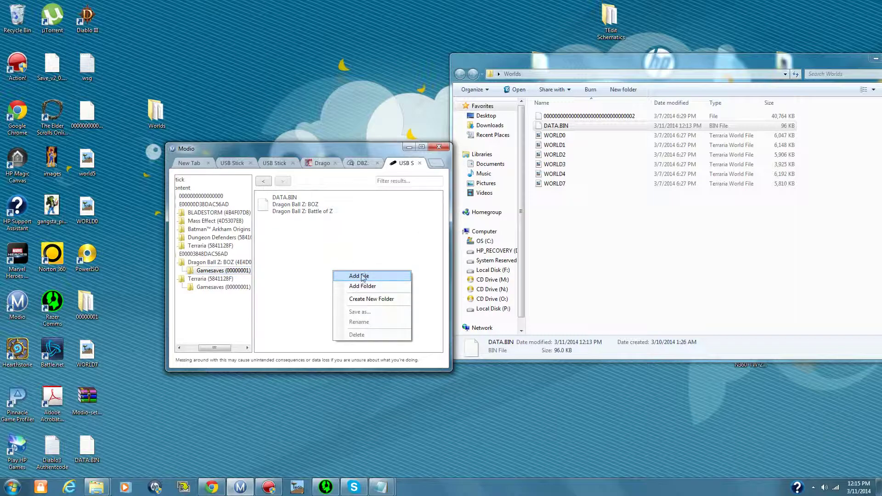
left_click(415, 256)
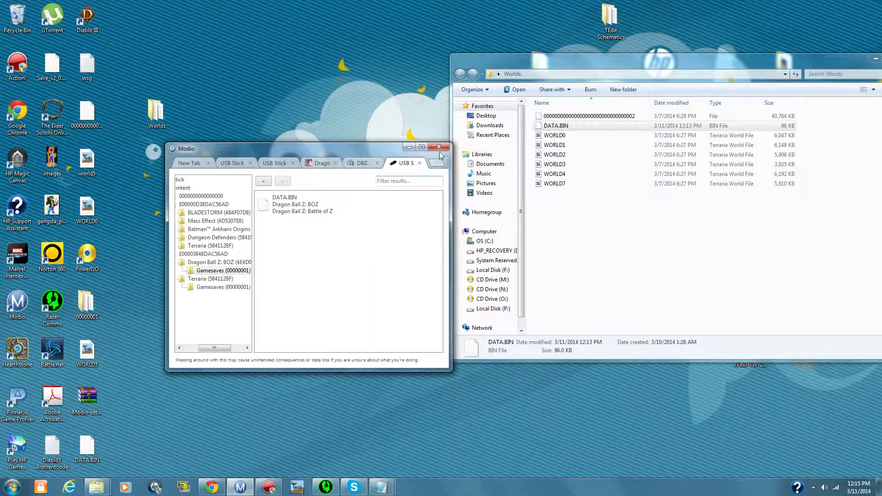